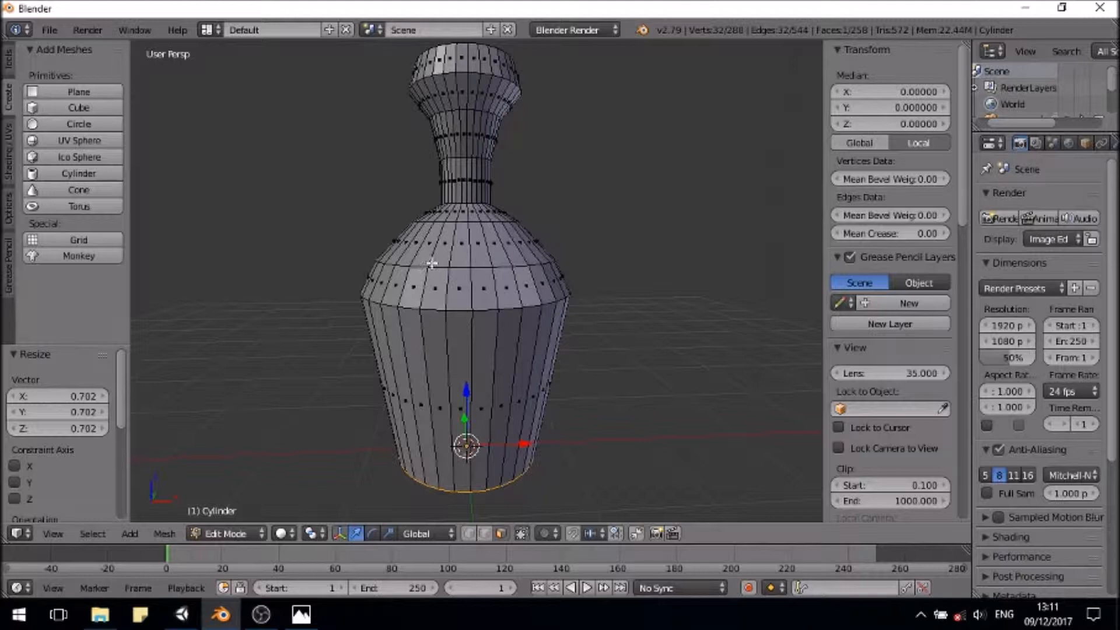
# Step: Switch the bottle mesh from Edit Mode to Object Mode
pyautogui.keyDown('shift'); pyautogui.moveTo(504, 165); pyautogui.dragTo(507, 218, button='middle'); pyautogui.keyUp('shift')
pyautogui.scroll(-1, 509, 199)
pyautogui.scroll(1, 508, 208)
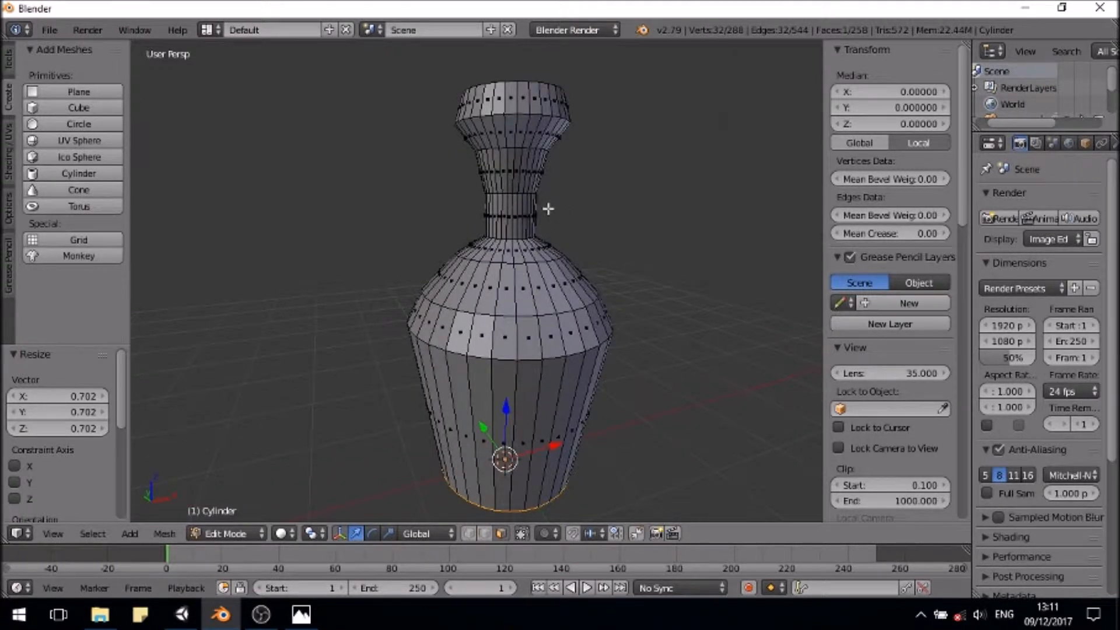
pyautogui.keyDown('shift'); pyautogui.moveTo(570, 232); pyautogui.dragTo(553, 225, button='middle'); pyautogui.keyUp('shift')
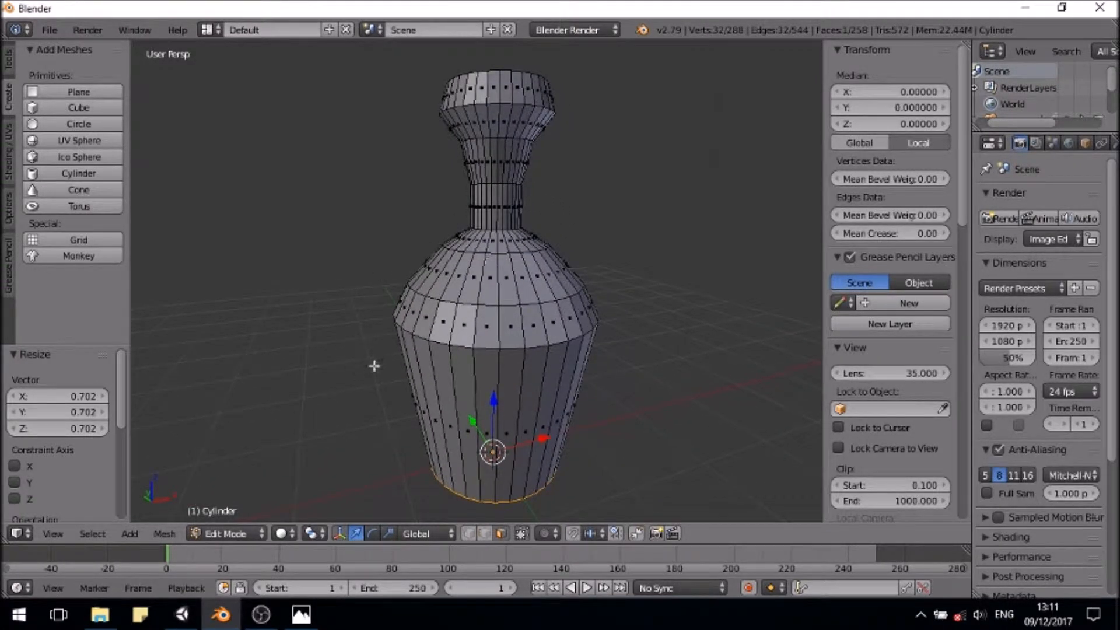
pyautogui.click(230, 535)
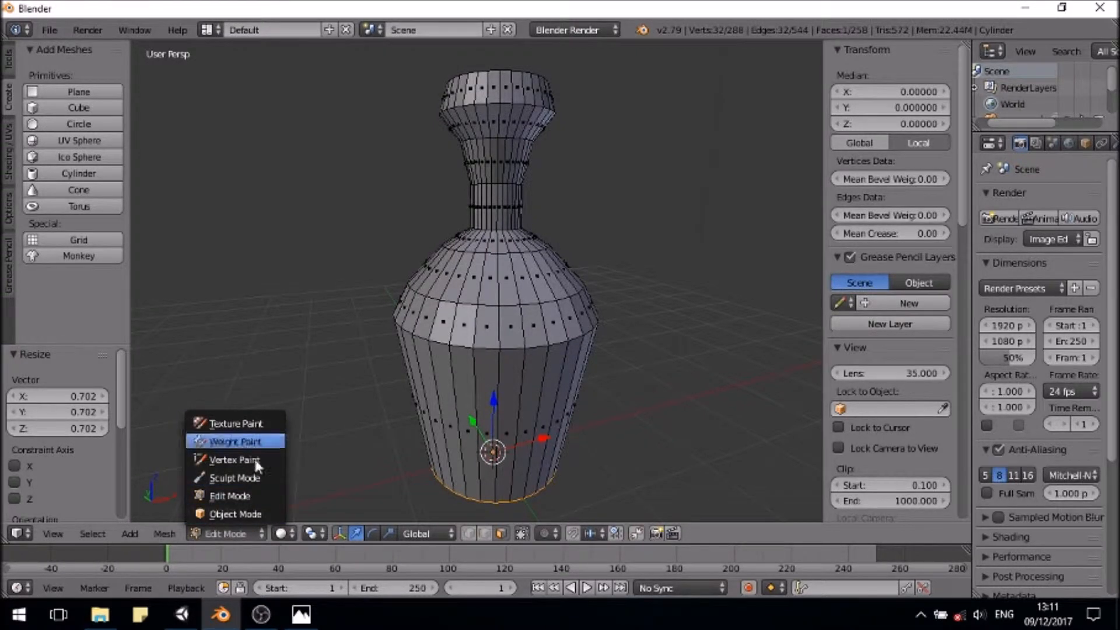
pyautogui.click(250, 512)
pyautogui.moveTo(361, 416)
pyautogui.mouseDown(button='middle')
pyautogui.moveTo(342, 393)
pyautogui.moveTo(372, 325)
pyautogui.moveTo(354, 319)
pyautogui.moveTo(420, 300)
pyautogui.mouseUp(button='middle')
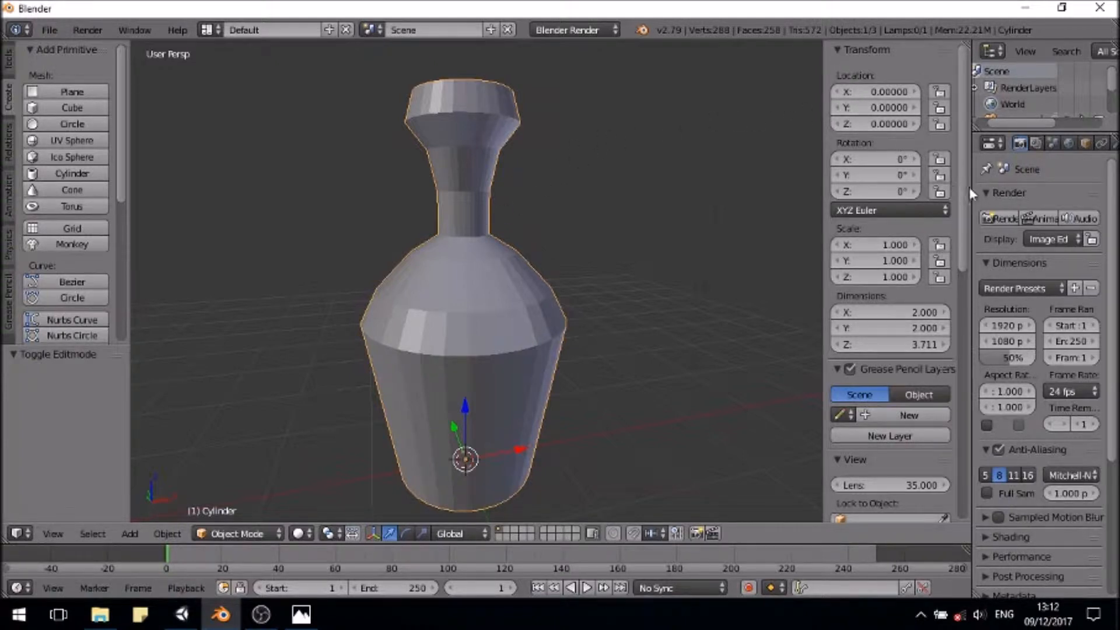
# Step: Widen the properties editor and create a new material for the bottle in its material settings
pyautogui.moveTo(969, 186); pyautogui.dragTo(906, 188)
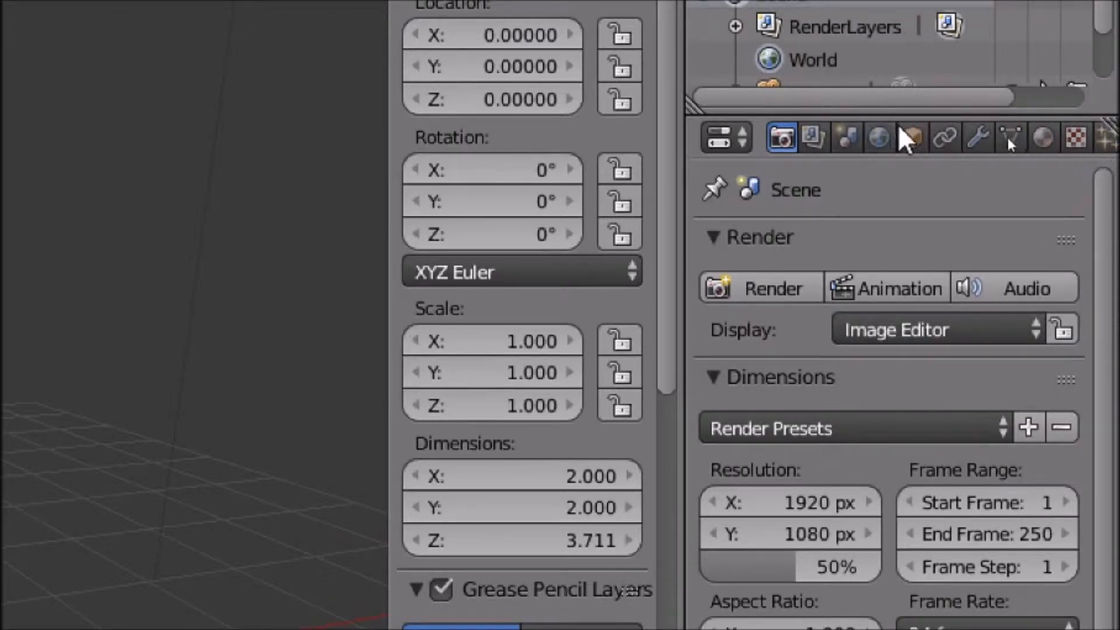
pyautogui.scroll(-2, 914, 138)
pyautogui.scroll(2, 885, 133)
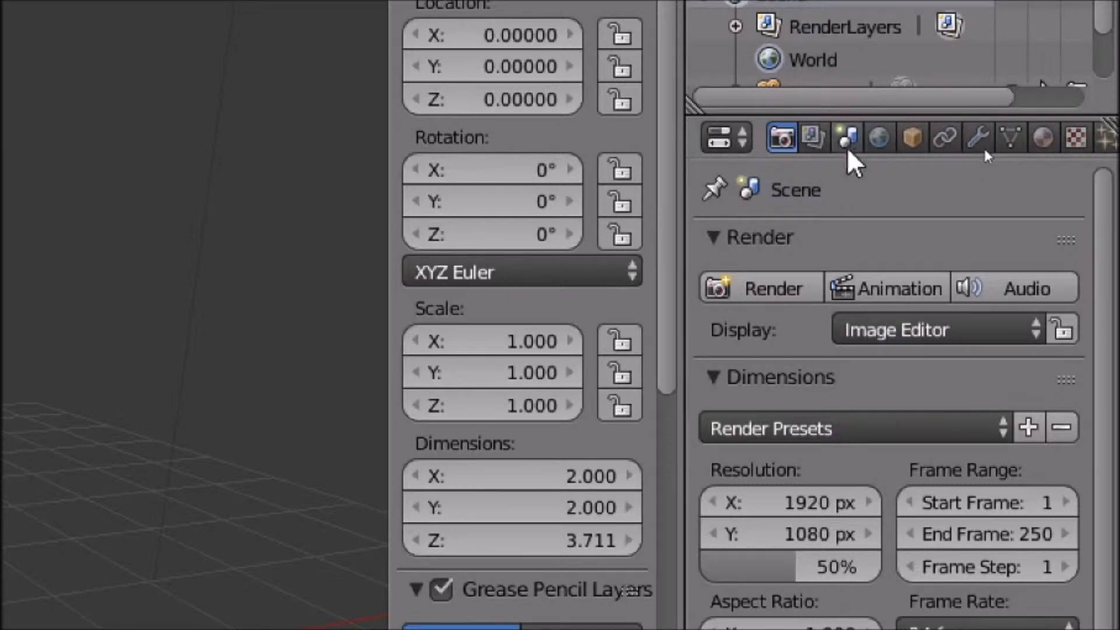
pyautogui.scroll(-4, 889, 145)
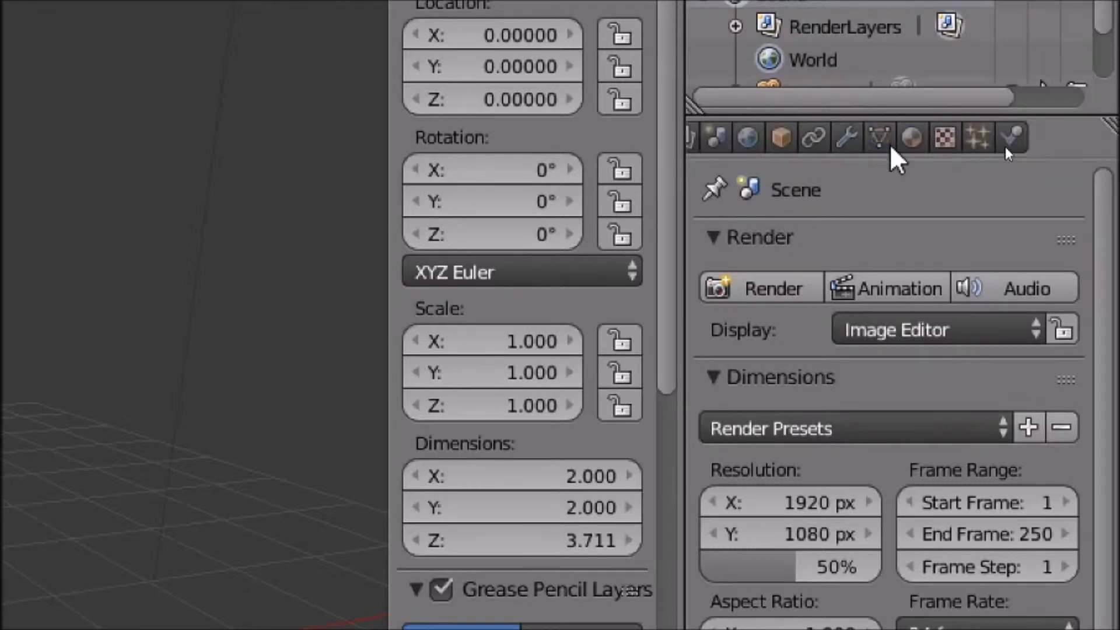
pyautogui.scroll(4, 889, 146)
pyautogui.scroll(-4, 890, 147)
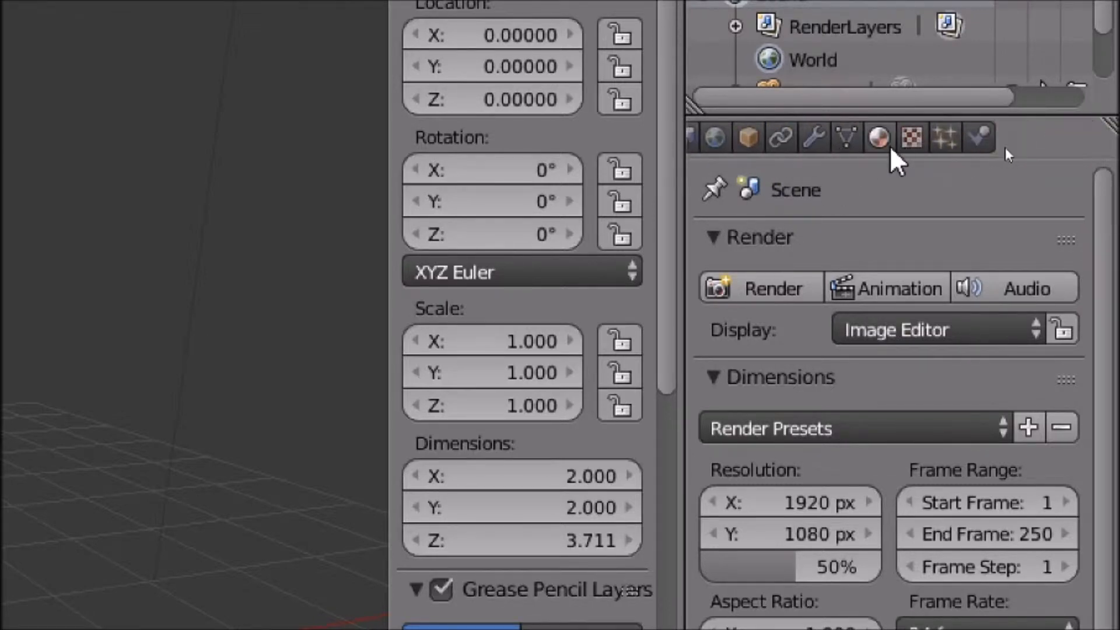
pyautogui.scroll(2, 891, 148)
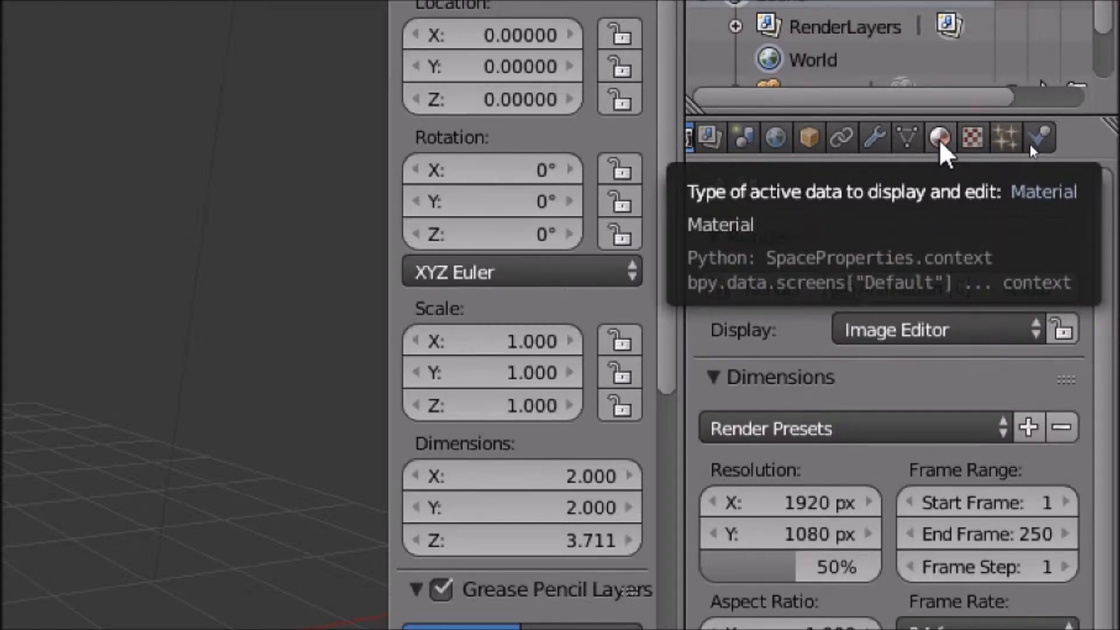
pyautogui.click(940, 140)
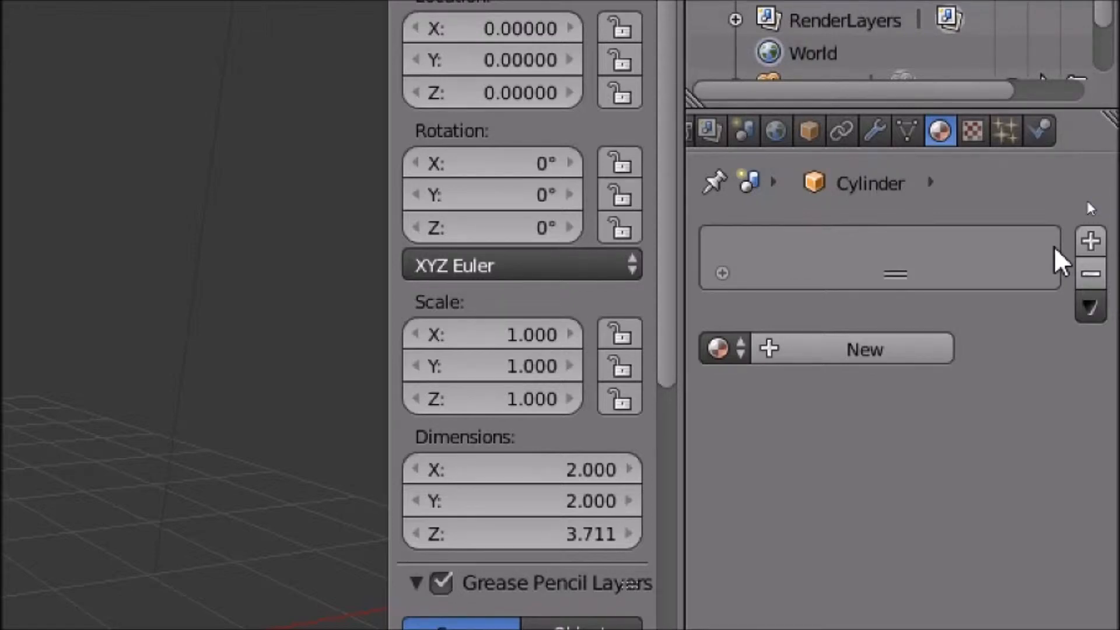
pyautogui.click(813, 357)
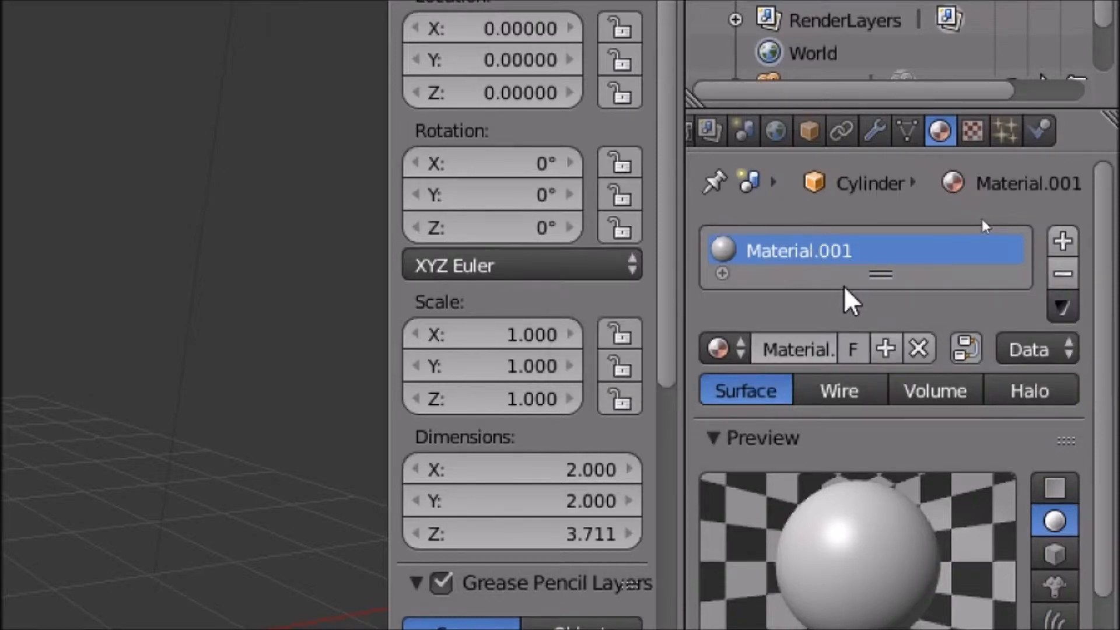
pyautogui.hotkey('ctrl', 'shift', 's')
pyautogui.press('Escape')
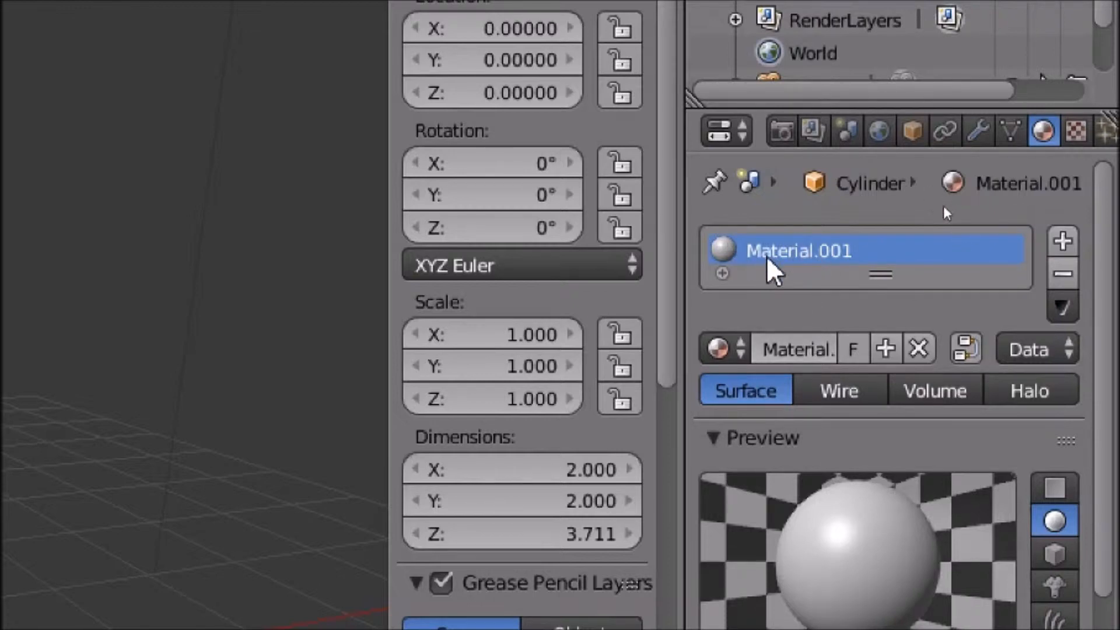
# Step: Widen the properties editor further and rename the bottle's new material as Materail_botol
pyautogui.moveTo(680, 282); pyautogui.dragTo(590, 315)
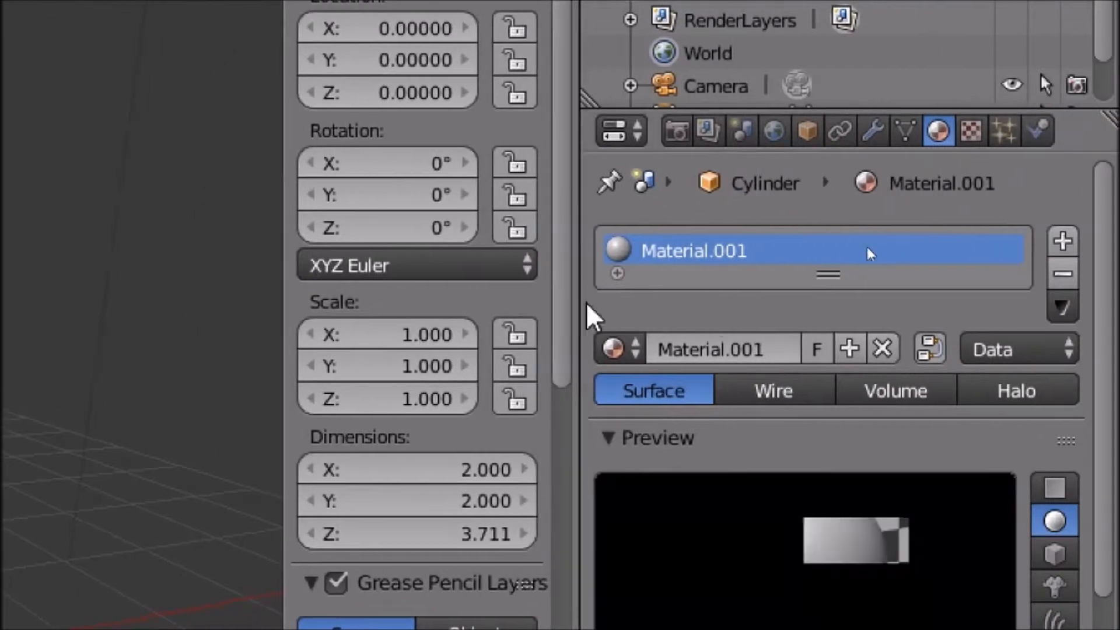
pyautogui.click(763, 349)
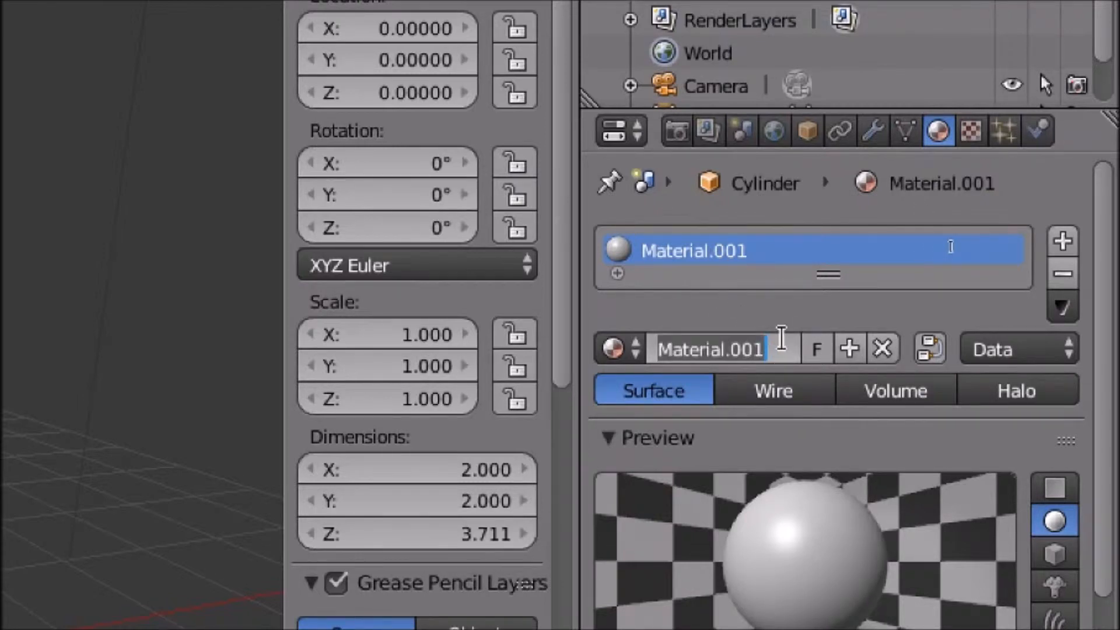
pyautogui.write('Materail_botol')
pyautogui.press('Return')
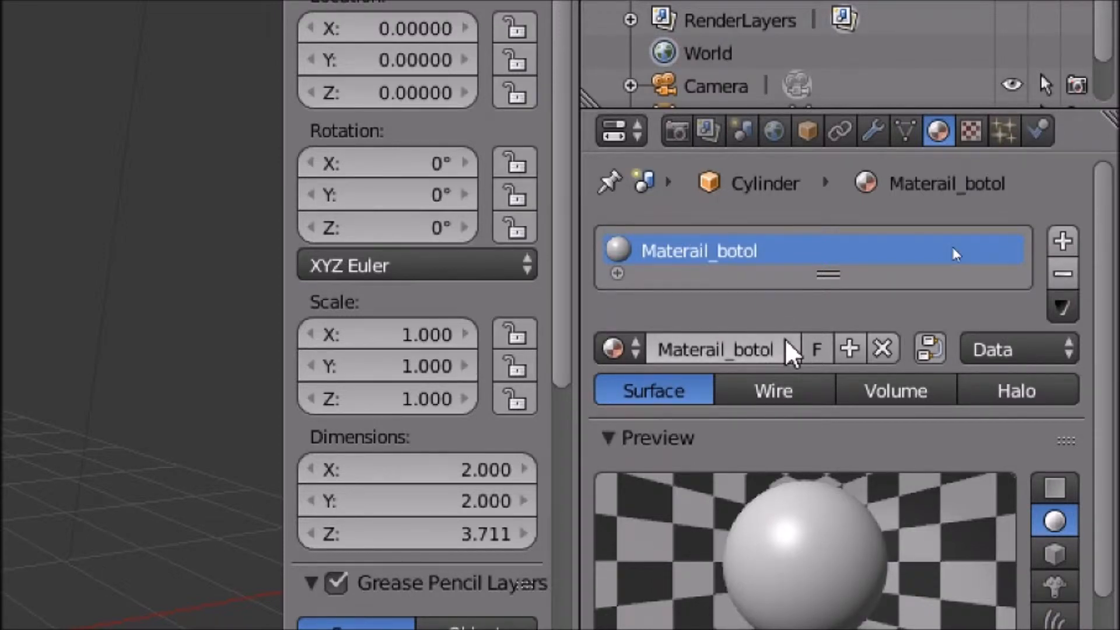
# Step: Try to correct the misspelled word "Materail" in the material's name by retyping its last letters
pyautogui.click(717, 350)
pyautogui.click(727, 349)
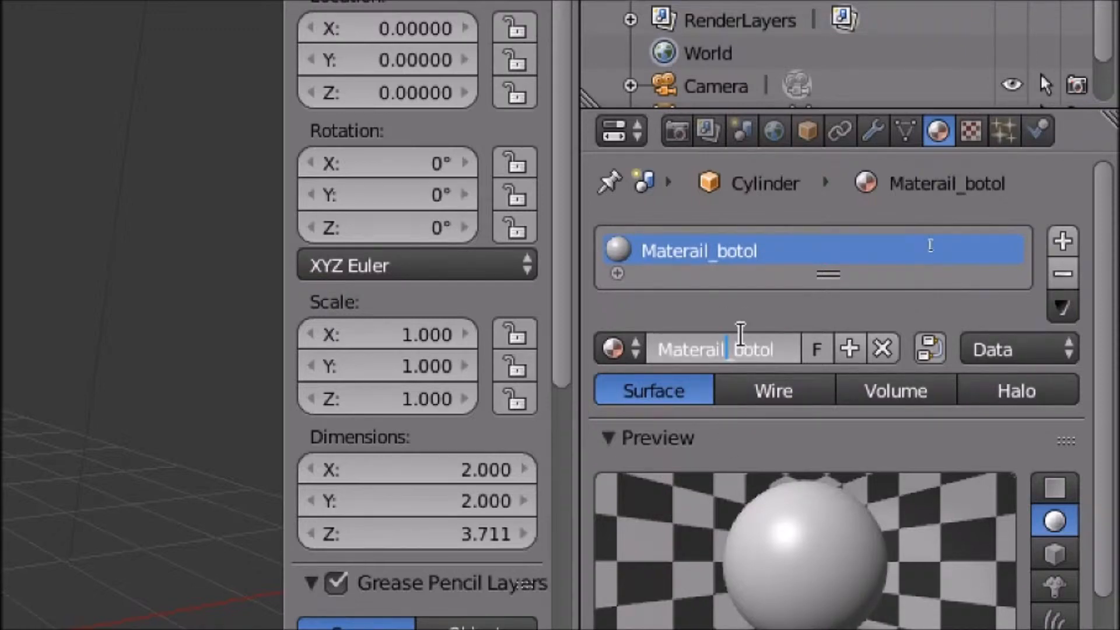
pyautogui.press('BackSpace')
pyautogui.press('BackSpace')
pyautogui.write('ia')
pyautogui.press('Return')
pyautogui.click(737, 349)
pyautogui.click(723, 349)
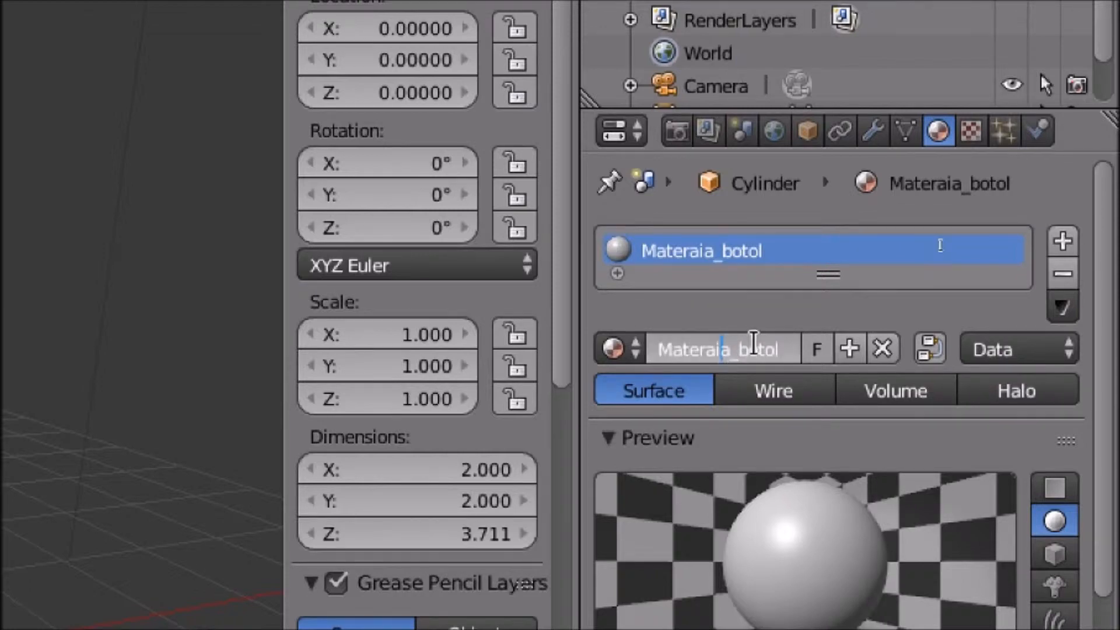
pyautogui.press('Delete')
pyautogui.write('l')
pyautogui.press('Return')
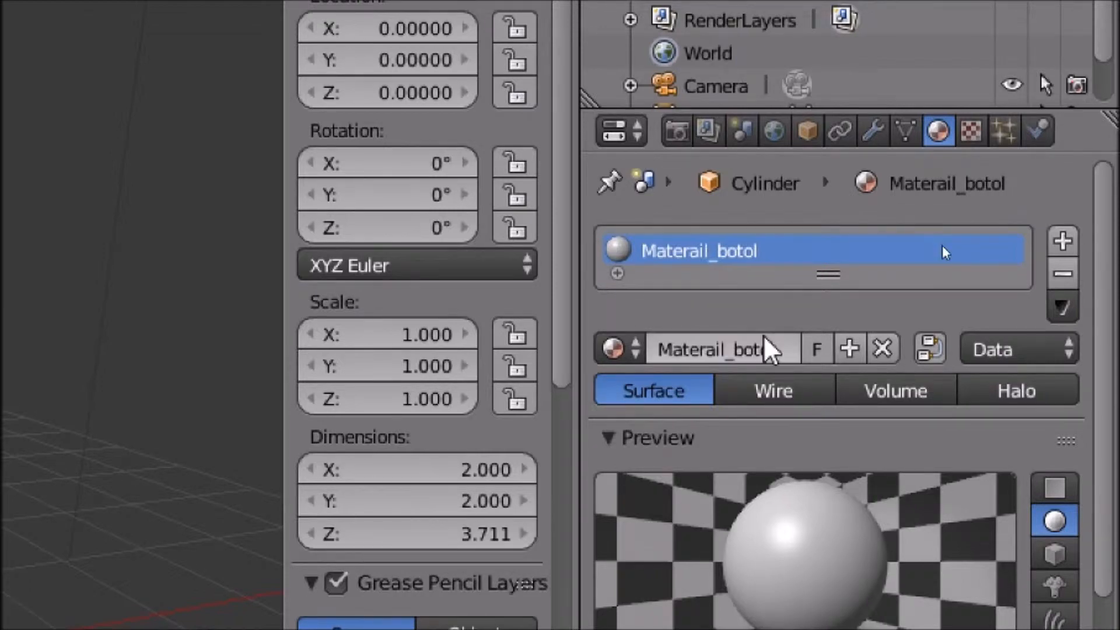
# Step: Correct the spelling of the bottle material's name to Material_botol
pyautogui.click(703, 352)
pyautogui.click(708, 352)
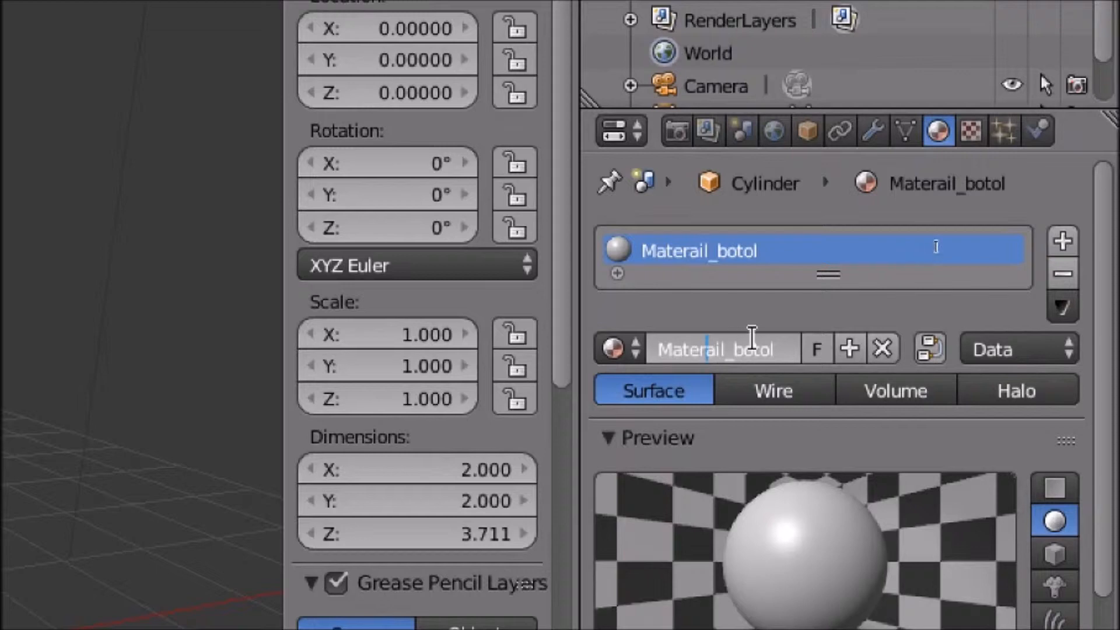
pyautogui.press('Delete')
pyautogui.write('a')
pyautogui.press('Return')
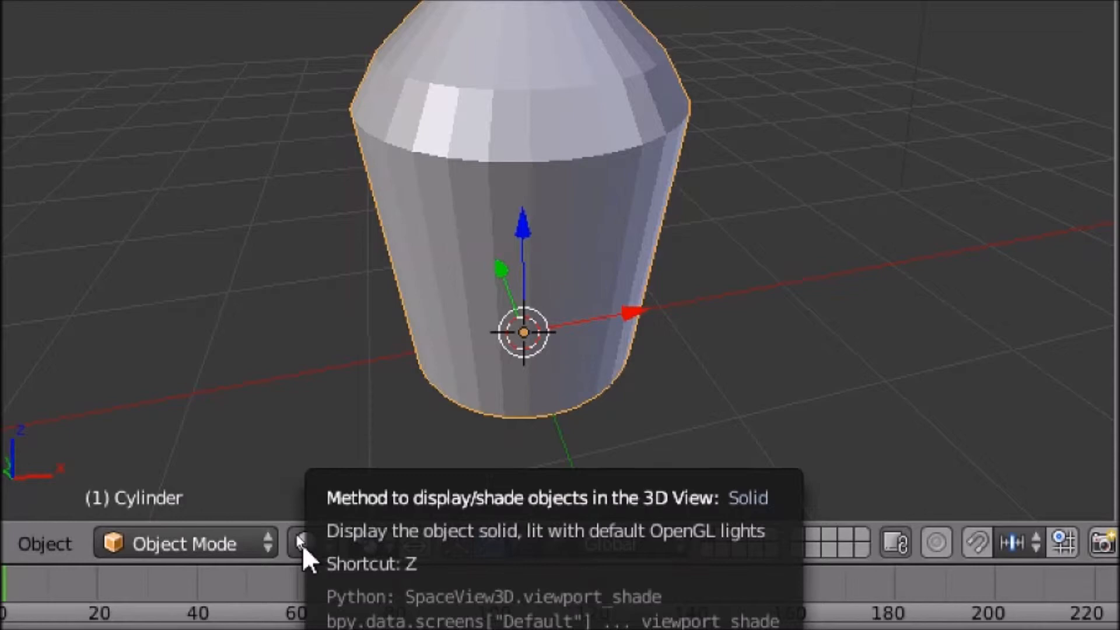
# Step: Preview the bottle with Material viewport shading, and return the viewport to Solid shading
pyautogui.click(302, 545)
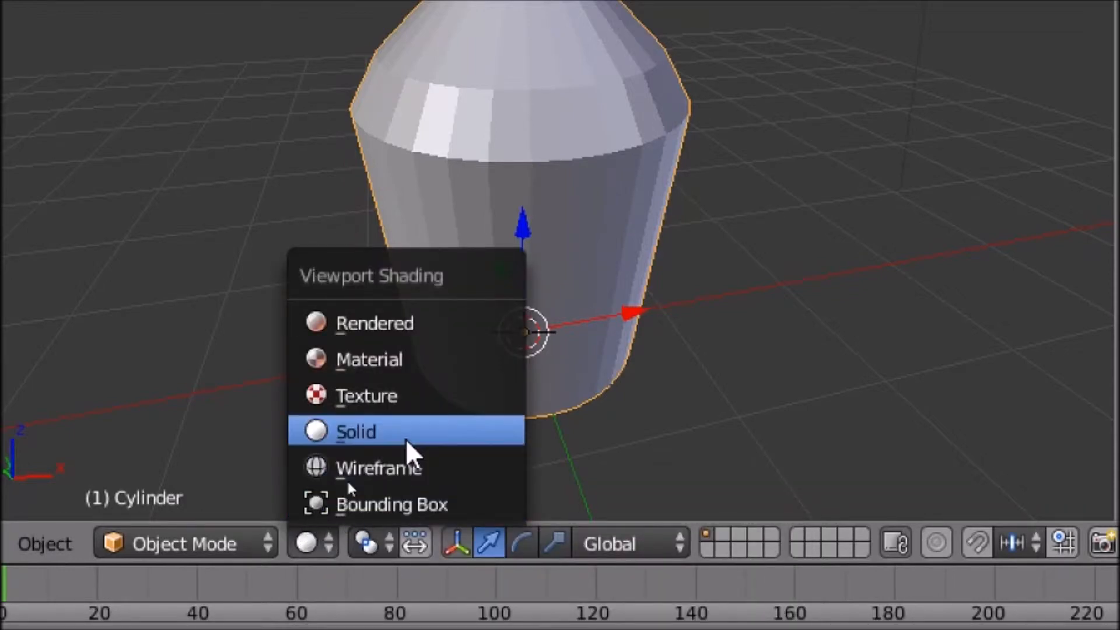
pyautogui.click(419, 363)
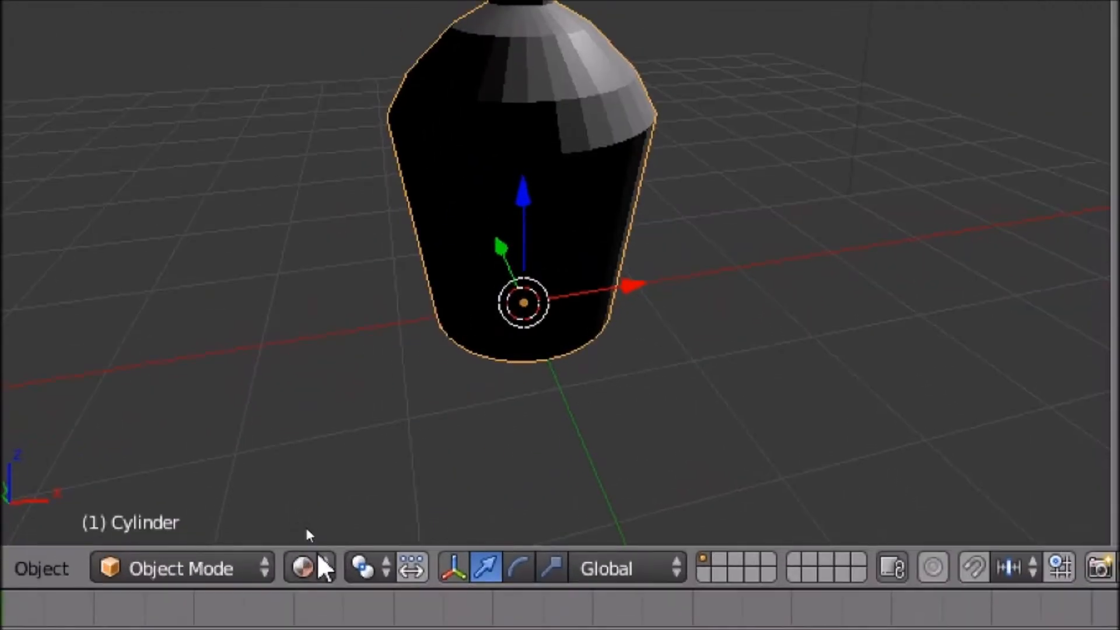
pyautogui.click(320, 563)
pyautogui.click(420, 445)
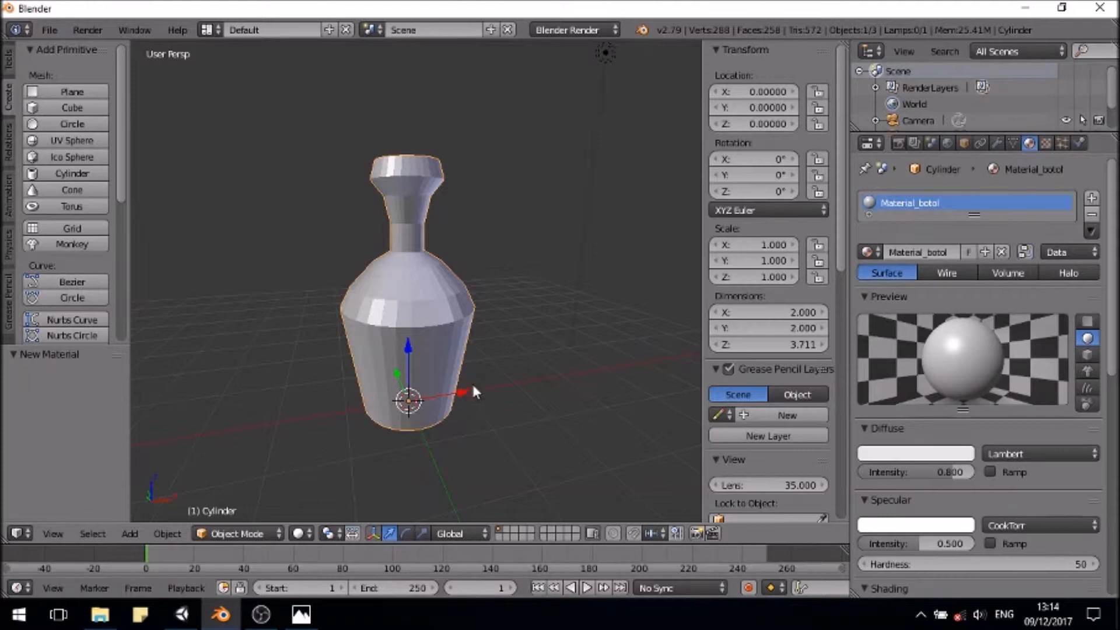
pyautogui.moveTo(512, 369); pyautogui.dragTo(529, 375, button='middle')
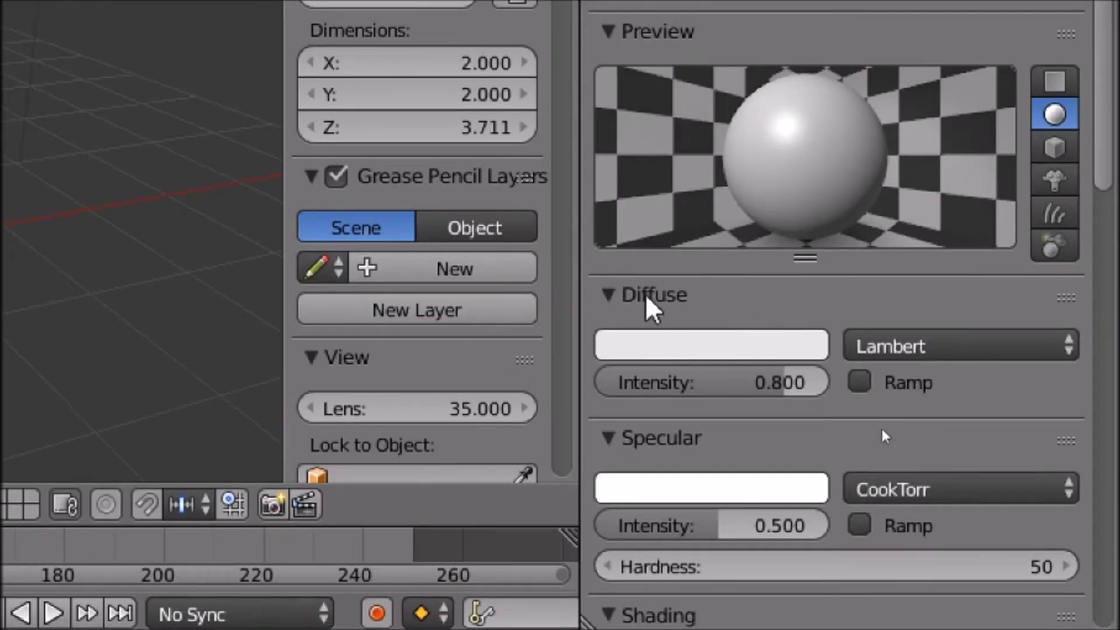
# Step: Change the diffuse color of Material_botol to an orange-red
pyautogui.scroll(-2, 640, 291)
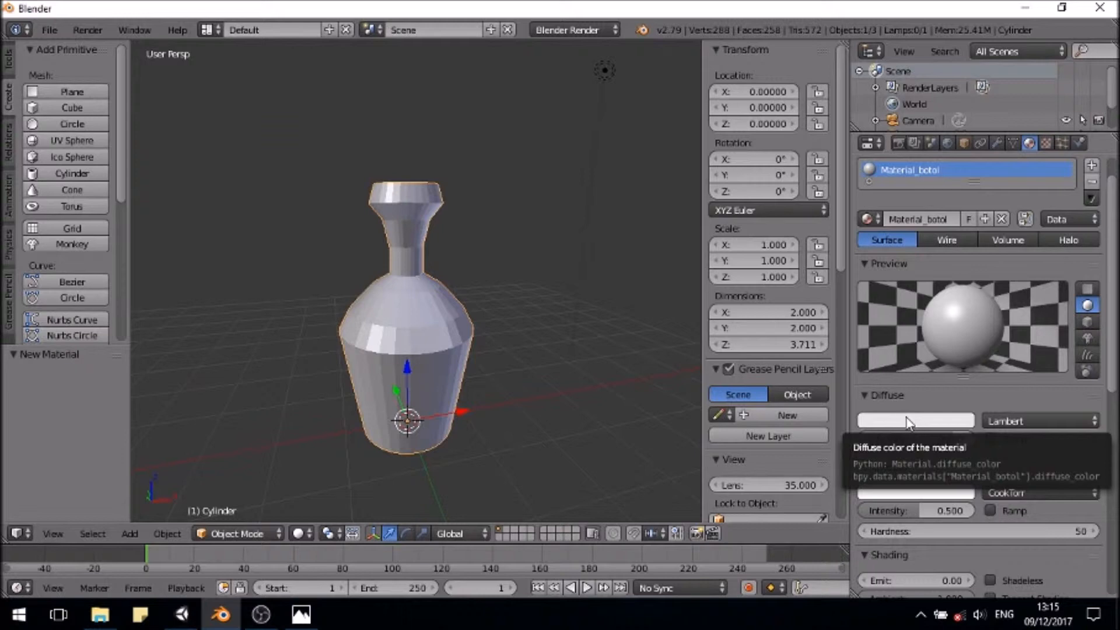
pyautogui.click(691, 278)
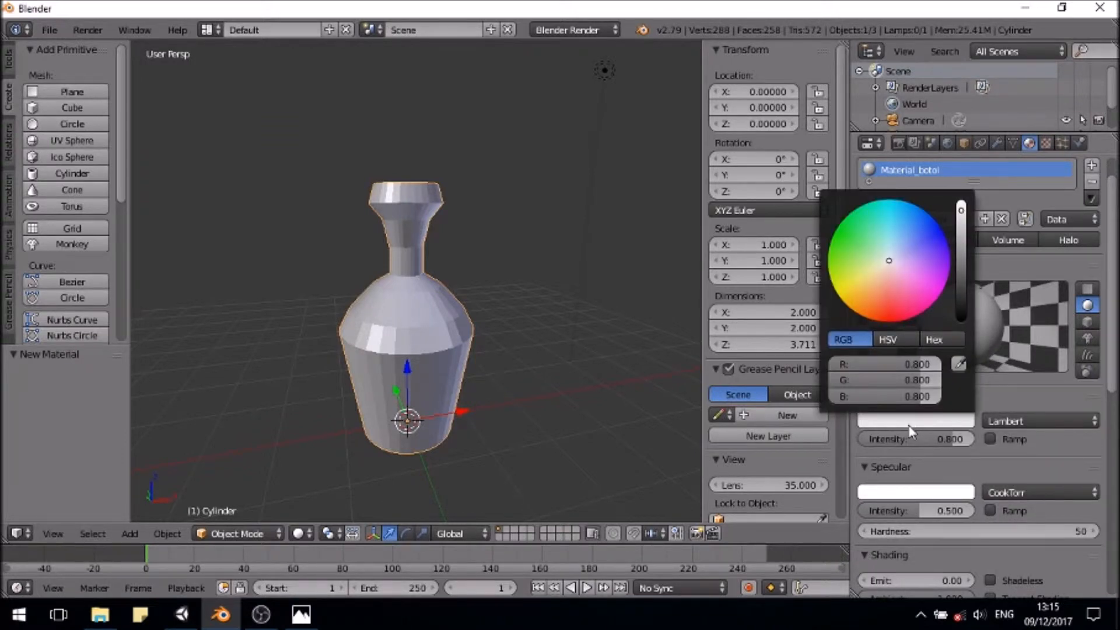
pyautogui.click(908, 423)
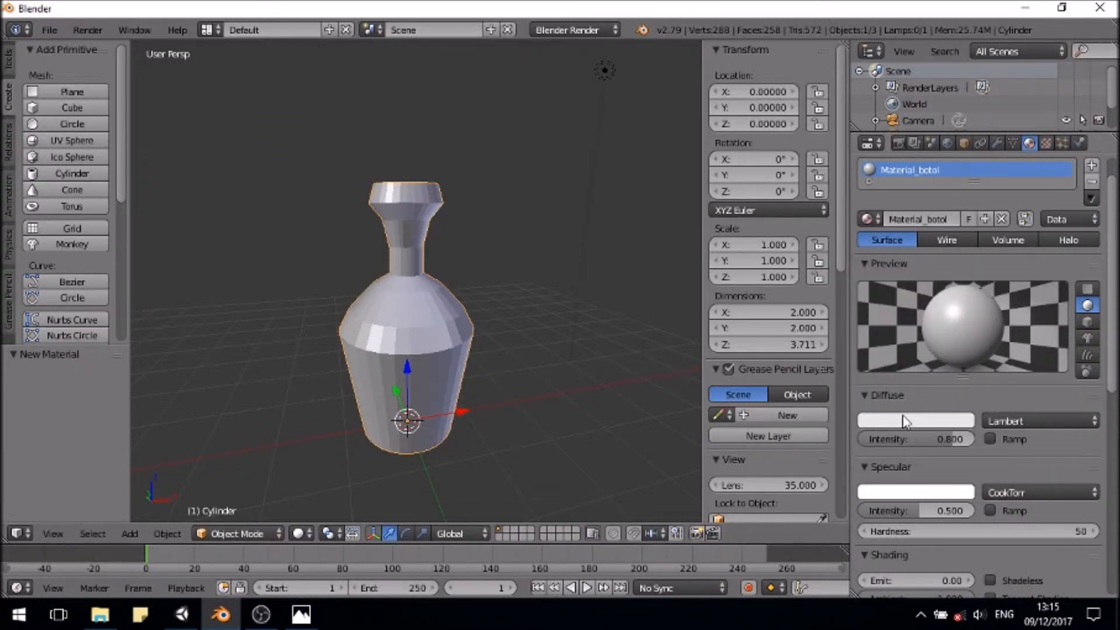
pyautogui.click(903, 420)
pyautogui.moveTo(882, 317)
pyautogui.mouseDown()
pyautogui.moveTo(903, 250)
pyautogui.moveTo(888, 236)
pyautogui.moveTo(898, 248)
pyautogui.moveTo(919, 234)
pyautogui.moveTo(883, 302)
pyautogui.mouseUp()
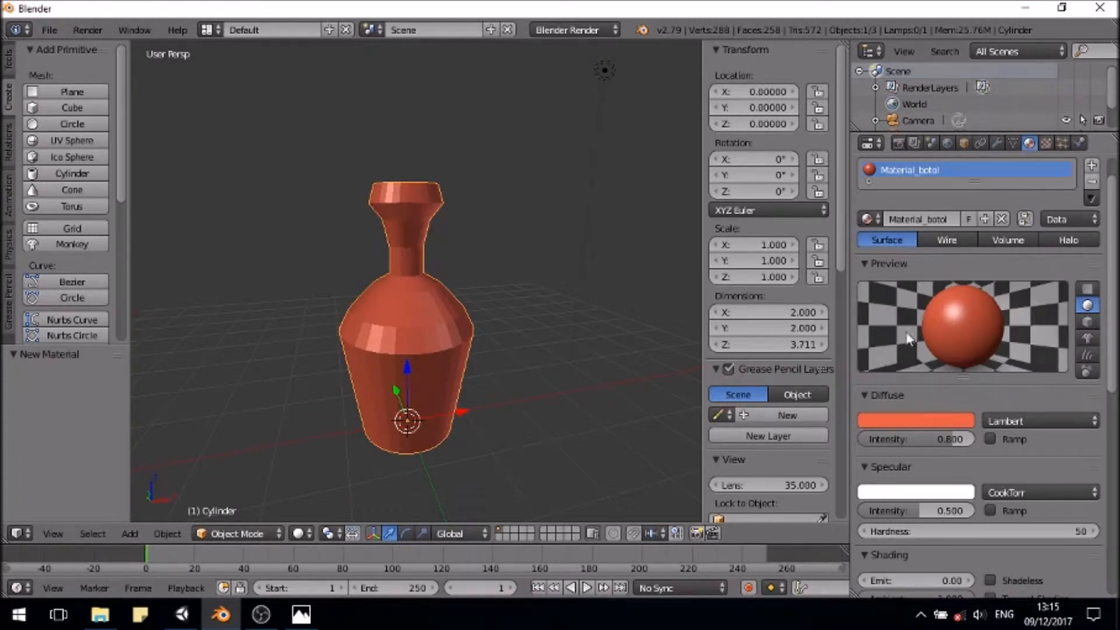
# Step: Try a specular intensity of 0.000 on the bottle material, and set it to 1.000
pyautogui.scroll(-2, 909, 271)
pyautogui.scroll(-4, 907, 270)
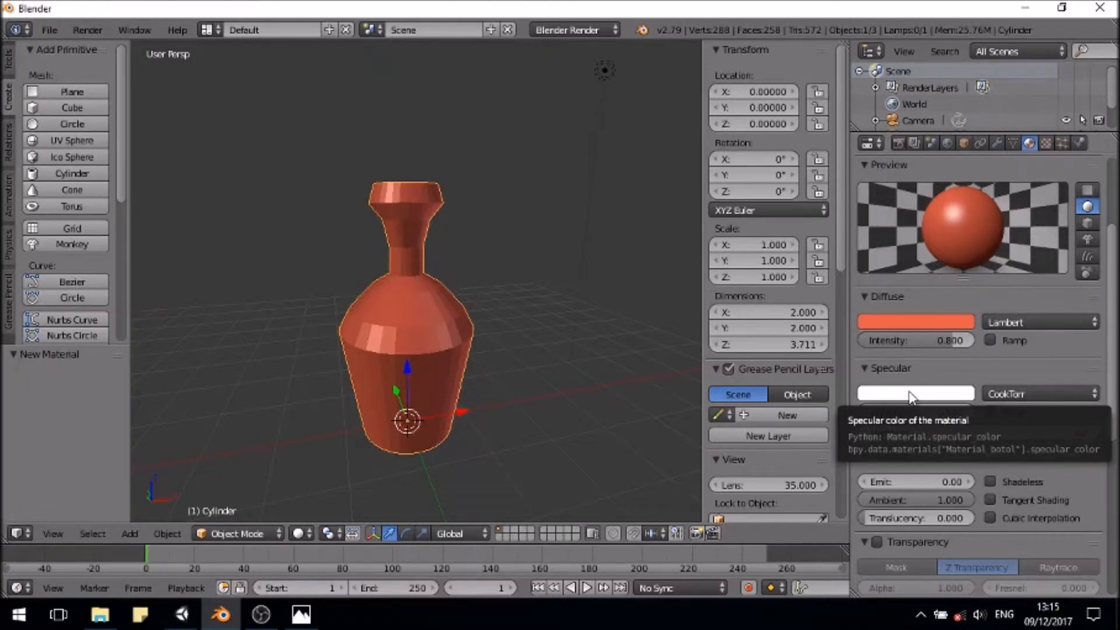
pyautogui.moveTo(911, 415); pyautogui.dragTo(869, 415)
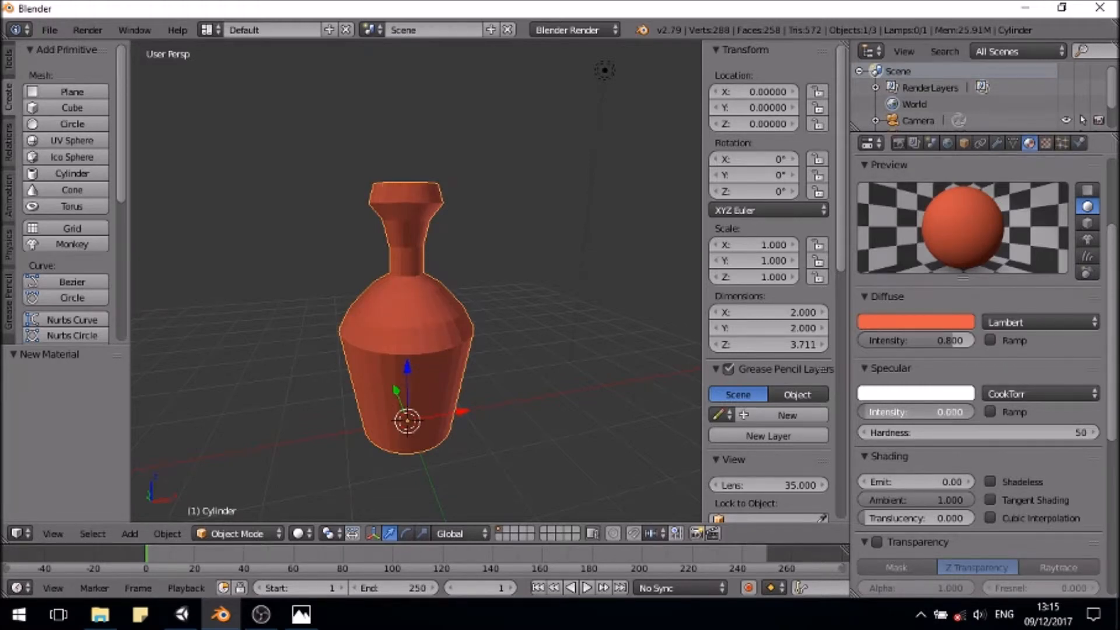
pyautogui.moveTo(870, 415); pyautogui.dragTo(954, 414)
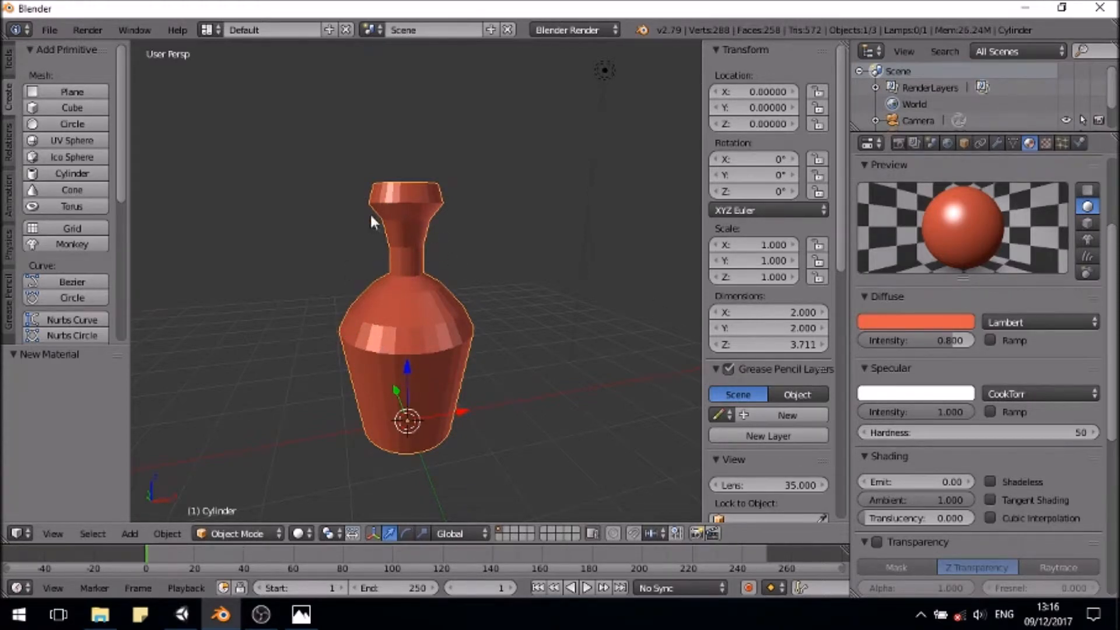
# Step: Apply flat shading to the bottle for comparison, and switch it to smooth shading
pyautogui.scroll(2, 373, 222)
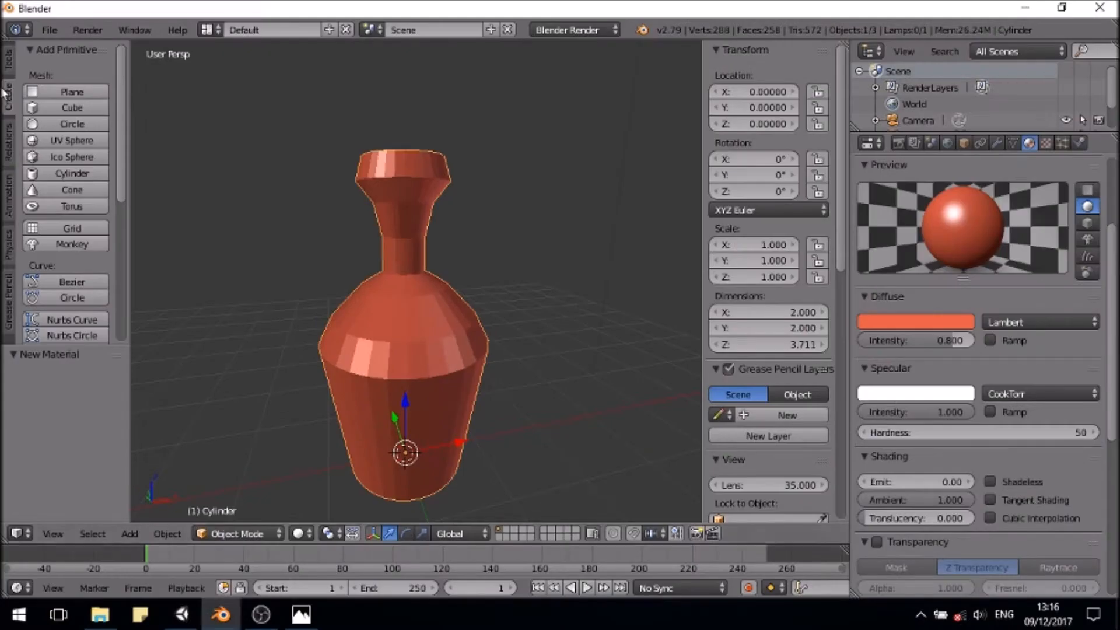
pyautogui.click(16, 58)
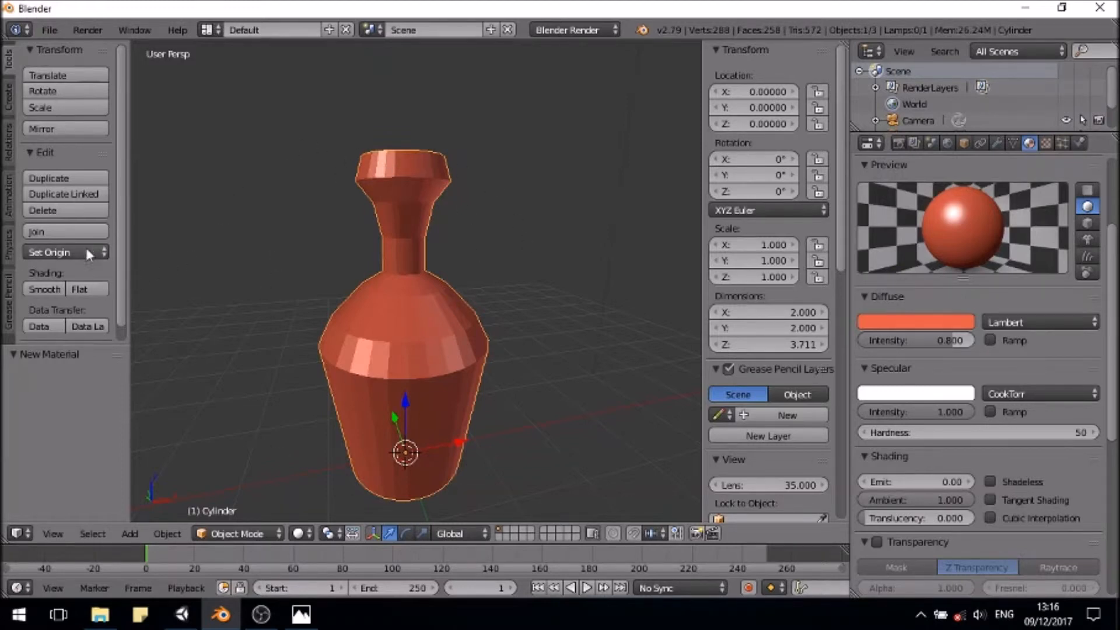
pyautogui.click(81, 289)
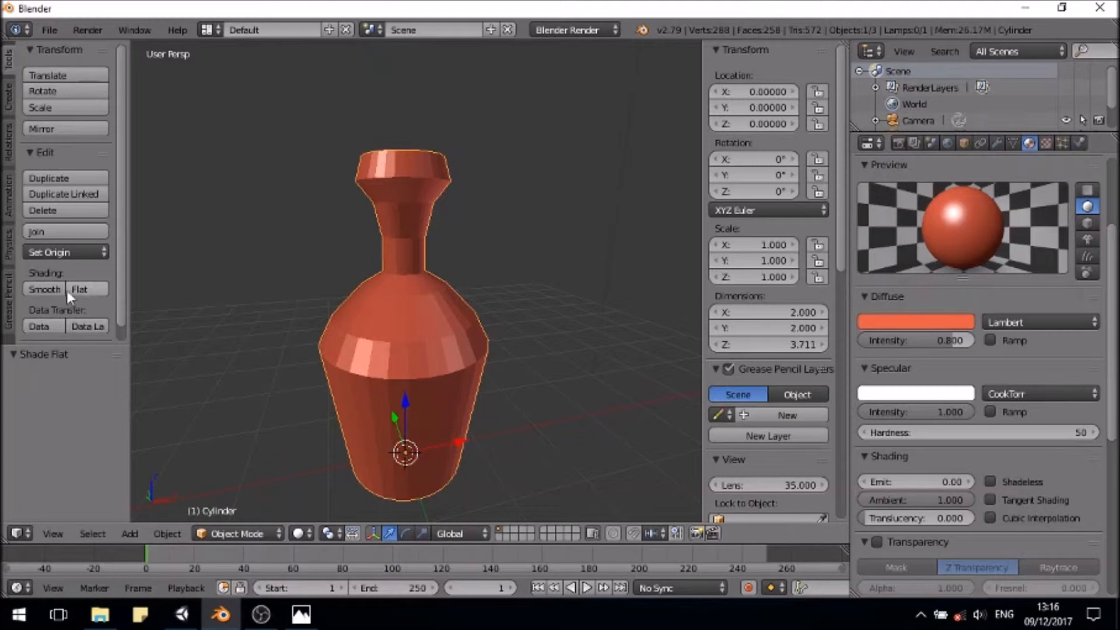
pyautogui.click(57, 291)
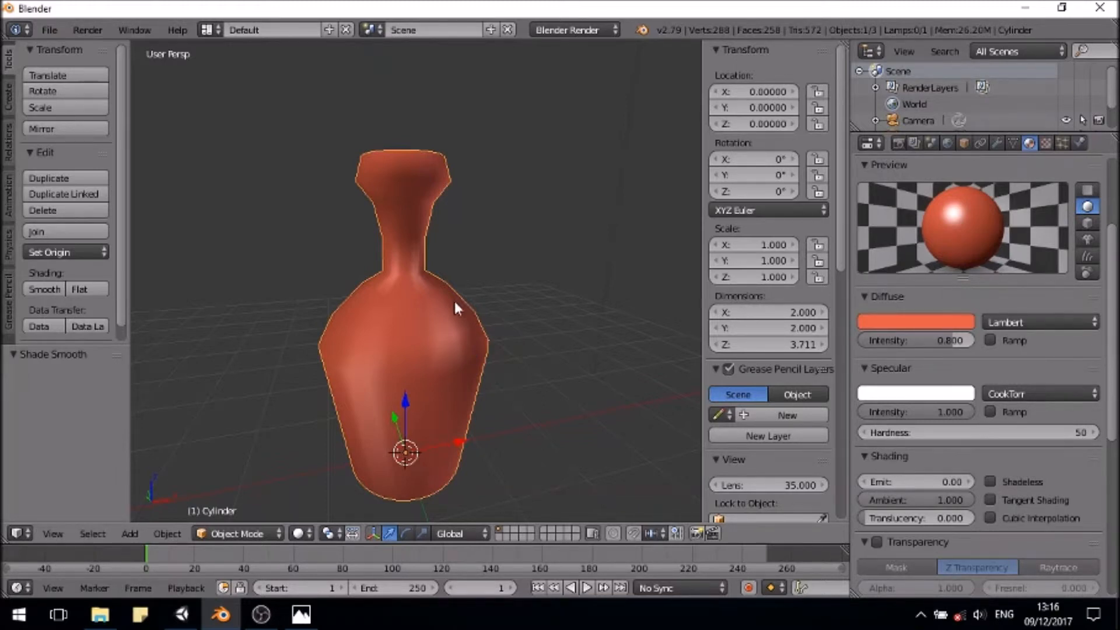
# Step: Compare the bottle's flat and smooth shading once more, leave it smooth, and inspect its surface
pyautogui.click(81, 290)
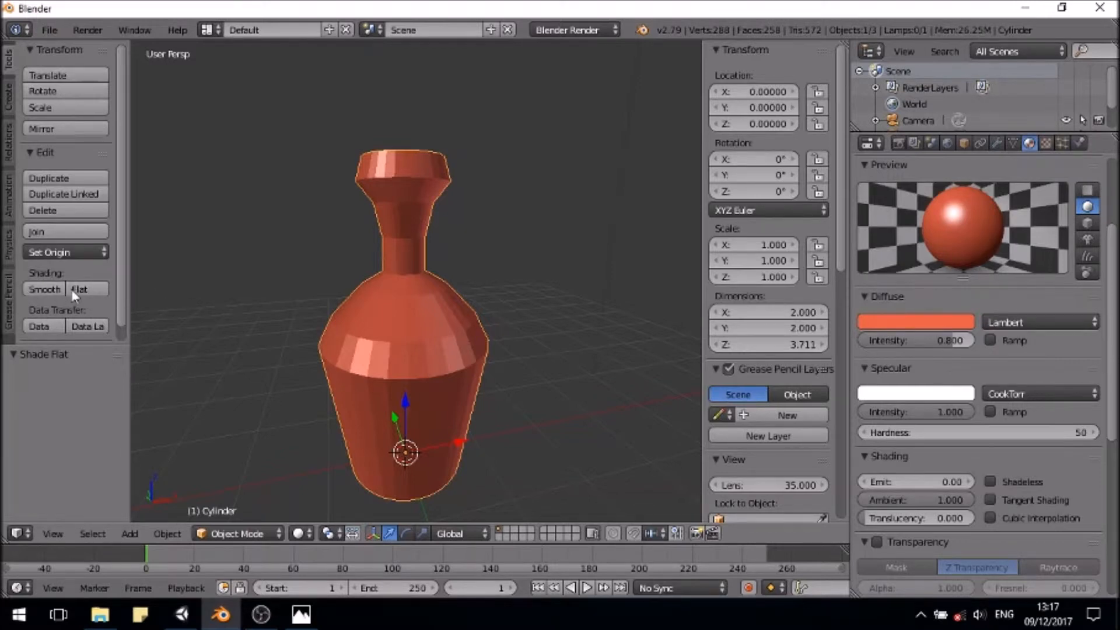
pyautogui.click(48, 288)
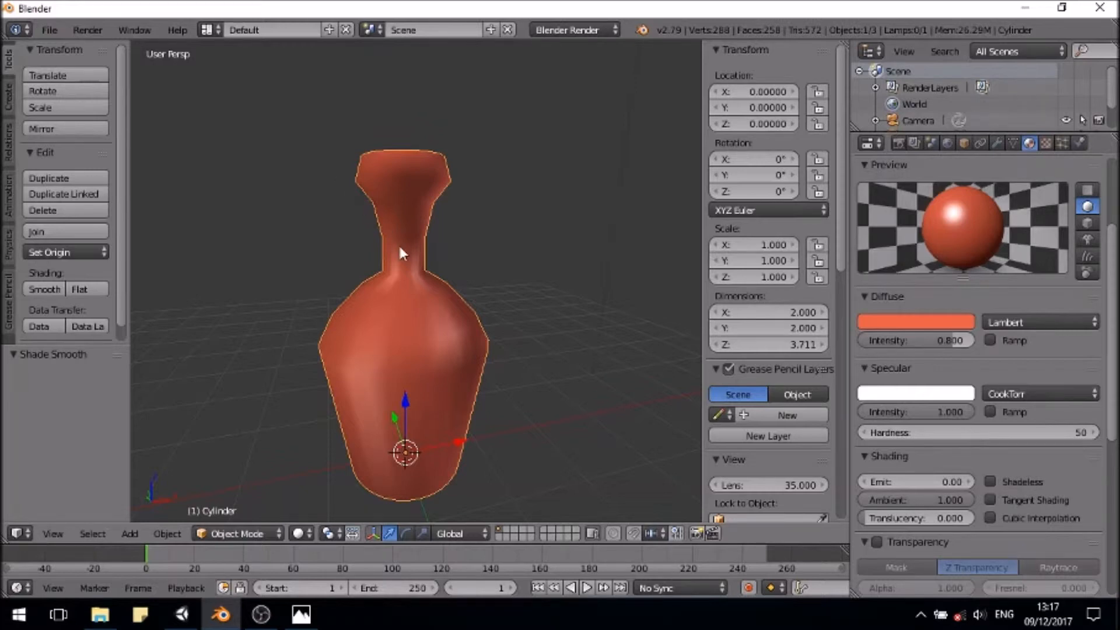
pyautogui.scroll(-3, 399, 244)
pyautogui.moveTo(401, 244)
pyautogui.mouseDown(button='middle')
pyautogui.moveTo(429, 259)
pyautogui.moveTo(406, 264)
pyautogui.moveTo(382, 242)
pyautogui.moveTo(397, 265)
pyautogui.mouseUp(button='middle')
pyautogui.scroll(4, 382, 244)
pyautogui.scroll(-3, 384, 243)
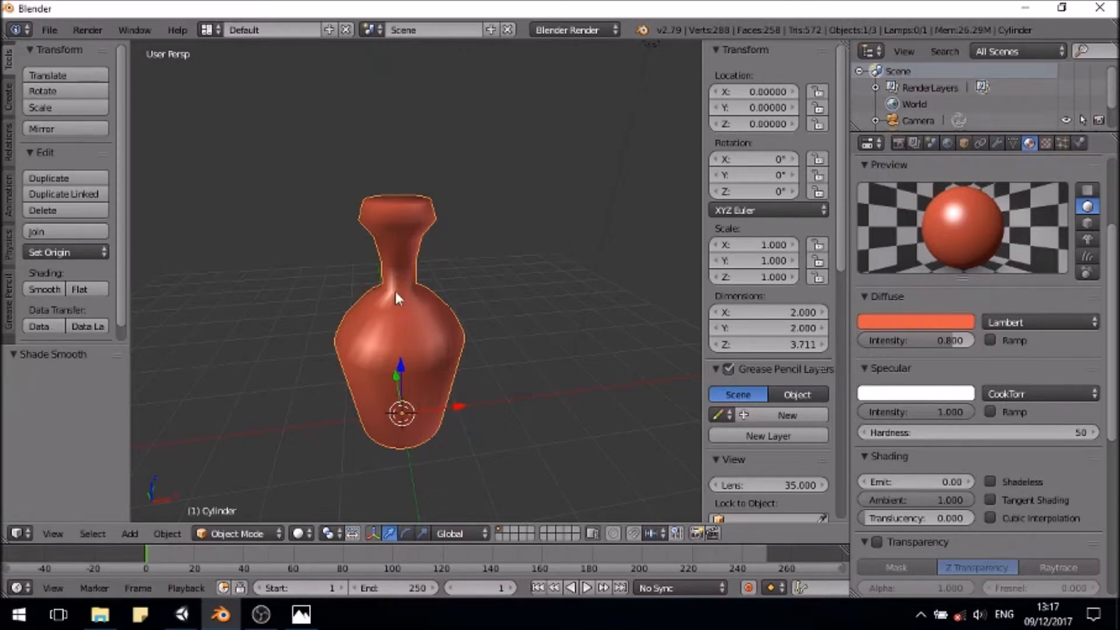
pyautogui.moveTo(461, 302); pyautogui.dragTo(452, 263, button='middle')
pyautogui.scroll(2, 450, 258)
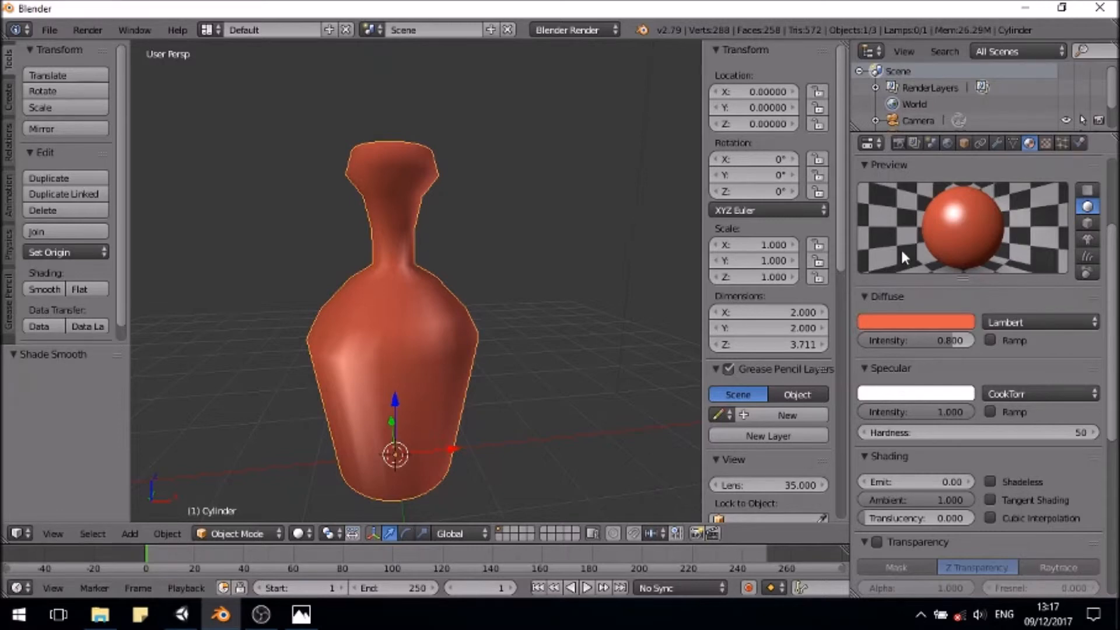
pyautogui.scroll(5, 901, 248)
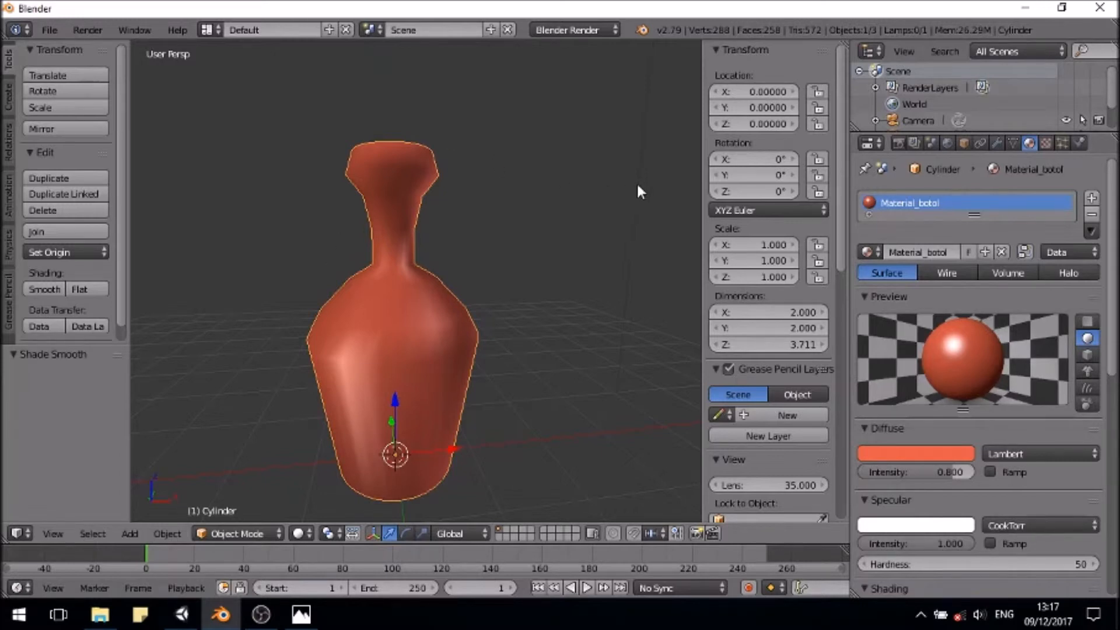
pyautogui.keyDown('shift'); pyautogui.moveTo(594, 178); pyautogui.dragTo(615, 160, button='middle'); pyautogui.keyUp('shift')
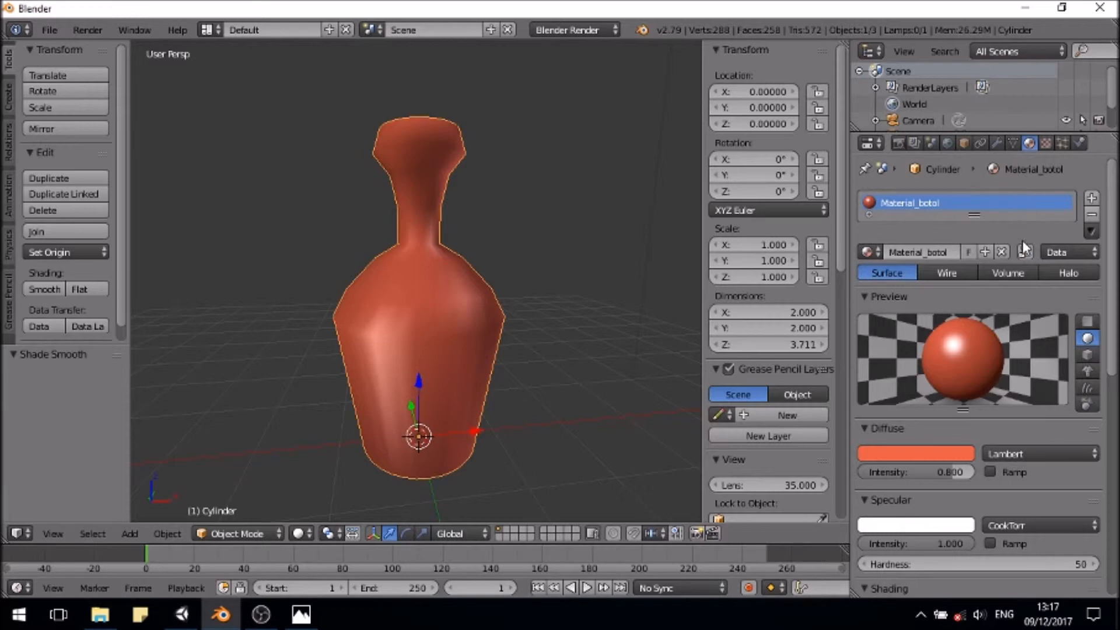
# Step: Enable Z Transparency on Material_botol and lower its alpha to 0.209
pyautogui.scroll(-4, 1023, 237)
pyautogui.scroll(-4, 1019, 250)
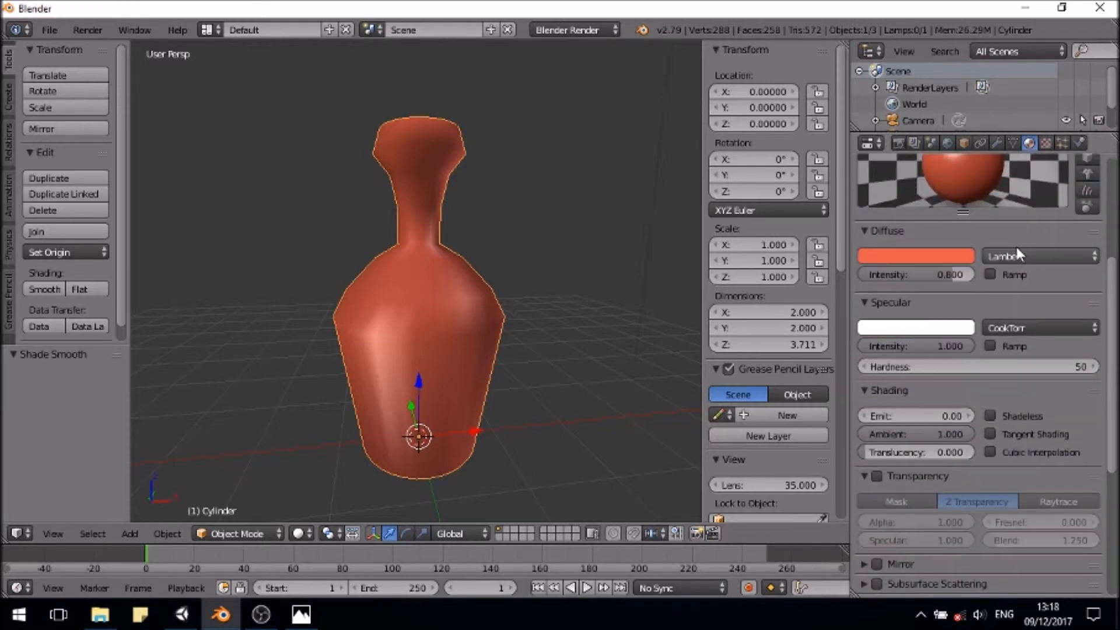
pyautogui.scroll(-5, 1011, 239)
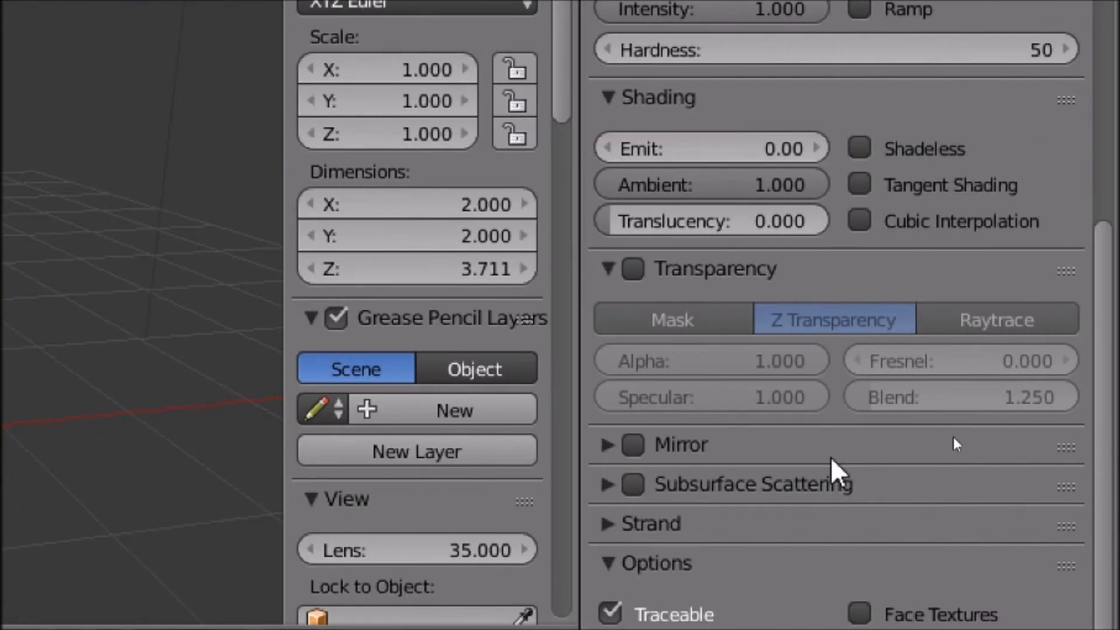
pyautogui.click(634, 269)
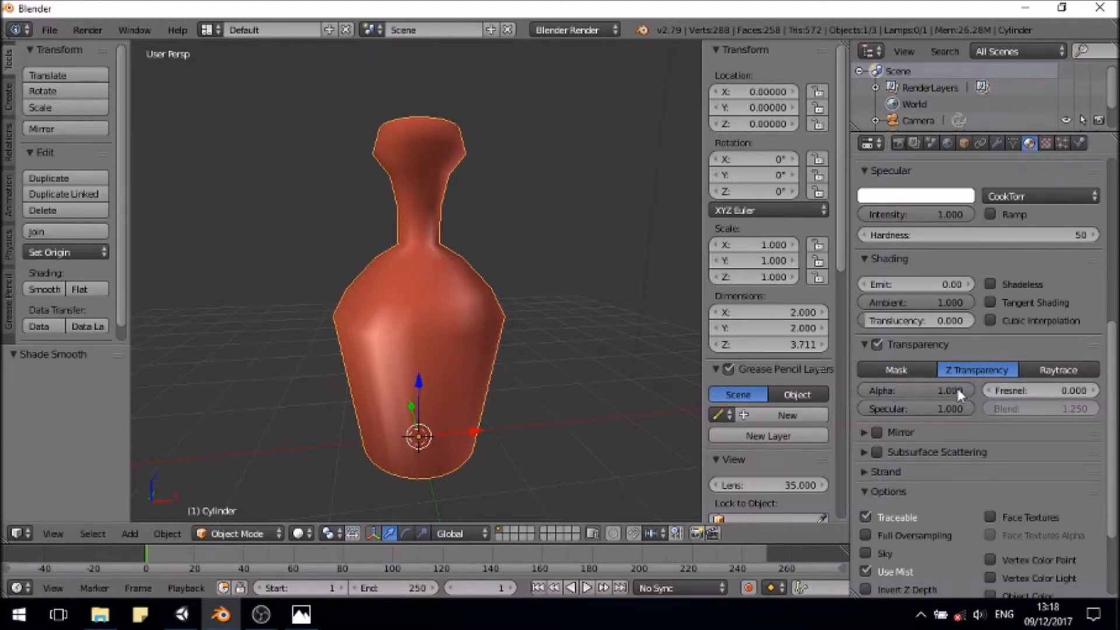
pyautogui.moveTo(962, 391); pyautogui.dragTo(895, 397)
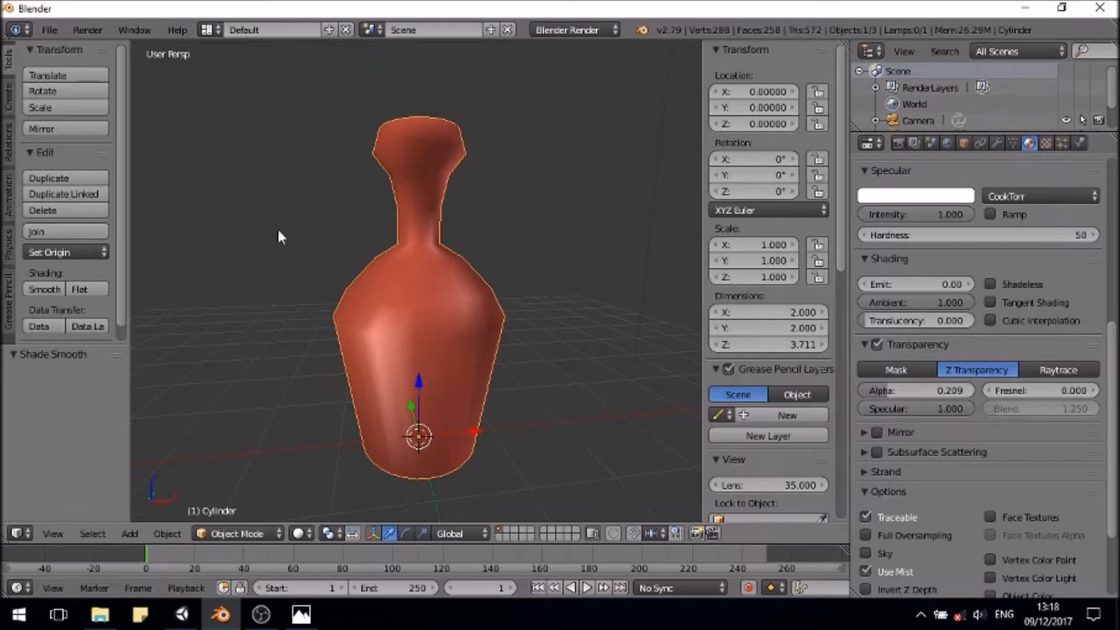
# Step: Switch the viewport to Material shading and deselect the bottle to inspect its transparency
pyautogui.click(298, 532)
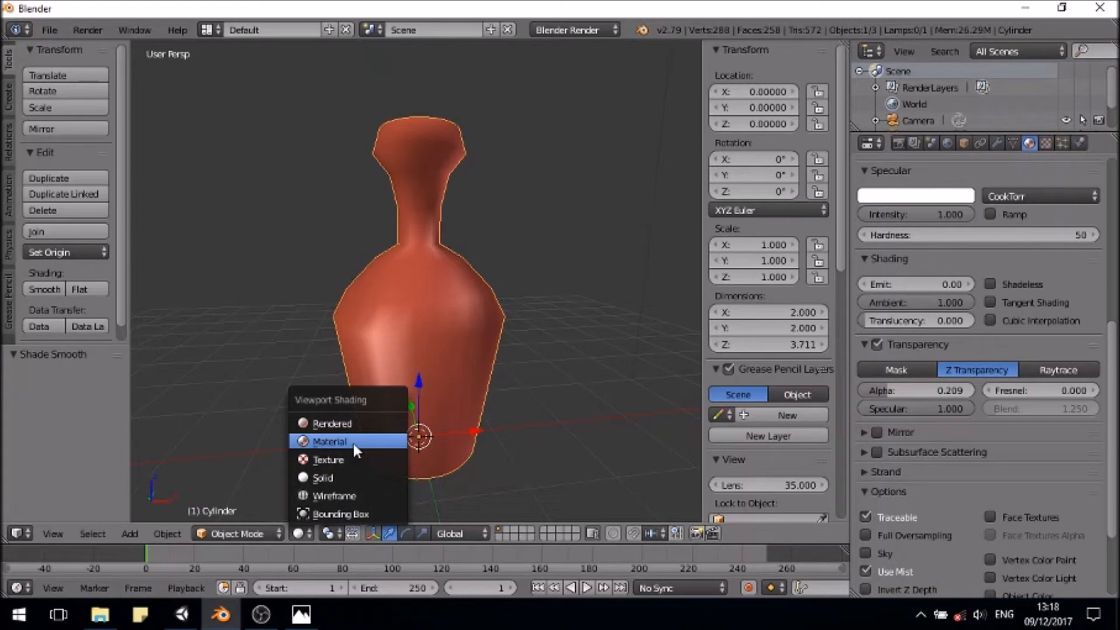
pyautogui.press('w')
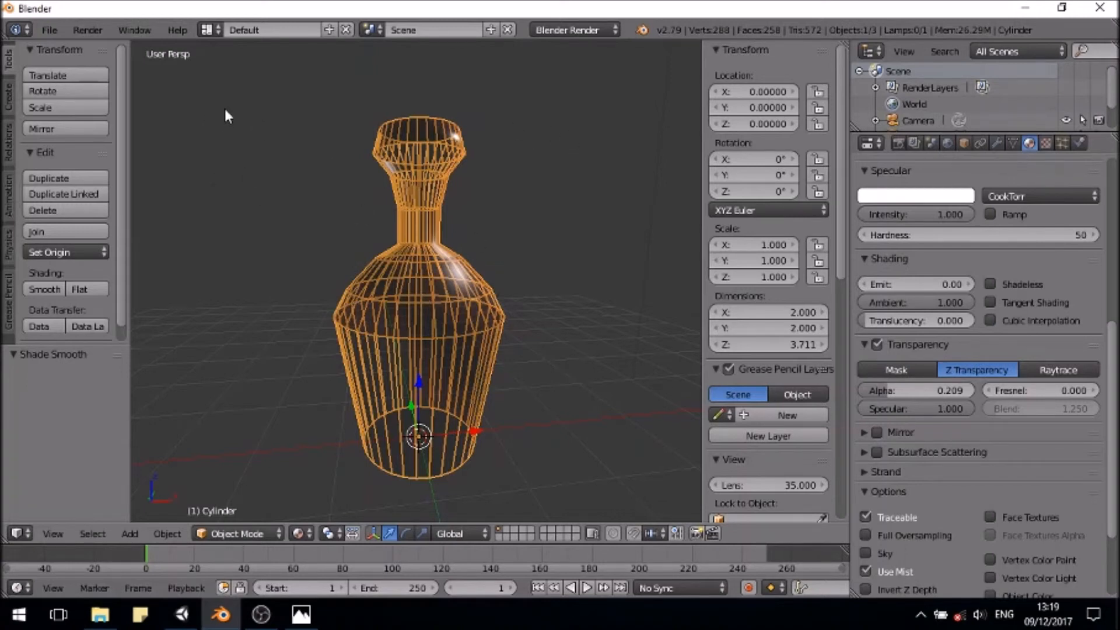
pyautogui.press('a')
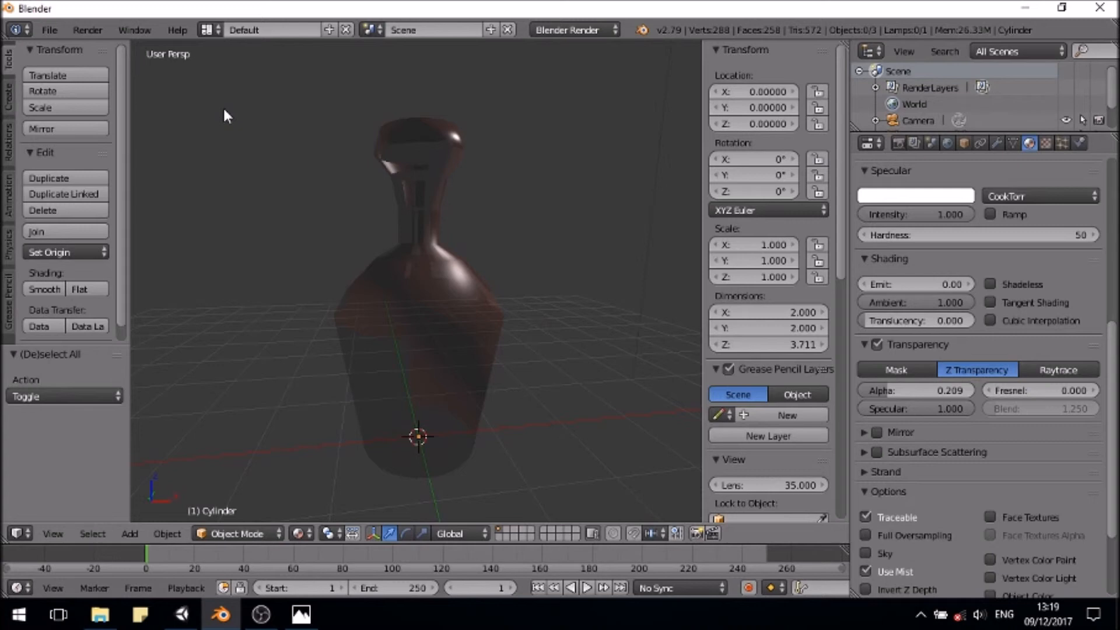
pyautogui.moveTo(463, 204)
pyautogui.mouseDown(button='middle')
pyautogui.moveTo(562, 168)
pyautogui.moveTo(386, 160)
pyautogui.moveTo(410, 183)
pyautogui.moveTo(555, 175)
pyautogui.moveTo(625, 205)
pyautogui.moveTo(366, 167)
pyautogui.moveTo(341, 200)
pyautogui.moveTo(471, 208)
pyautogui.mouseUp(button='middle')
pyautogui.scroll(5, 414, 374)
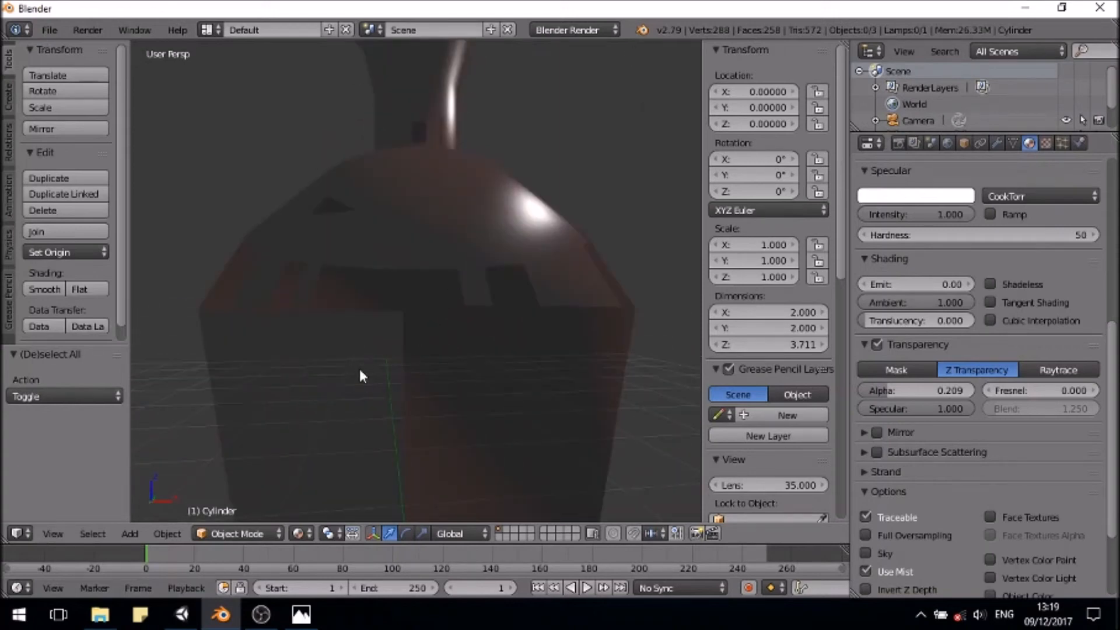
pyautogui.scroll(-3, 398, 361)
pyautogui.scroll(-2, 659, 289)
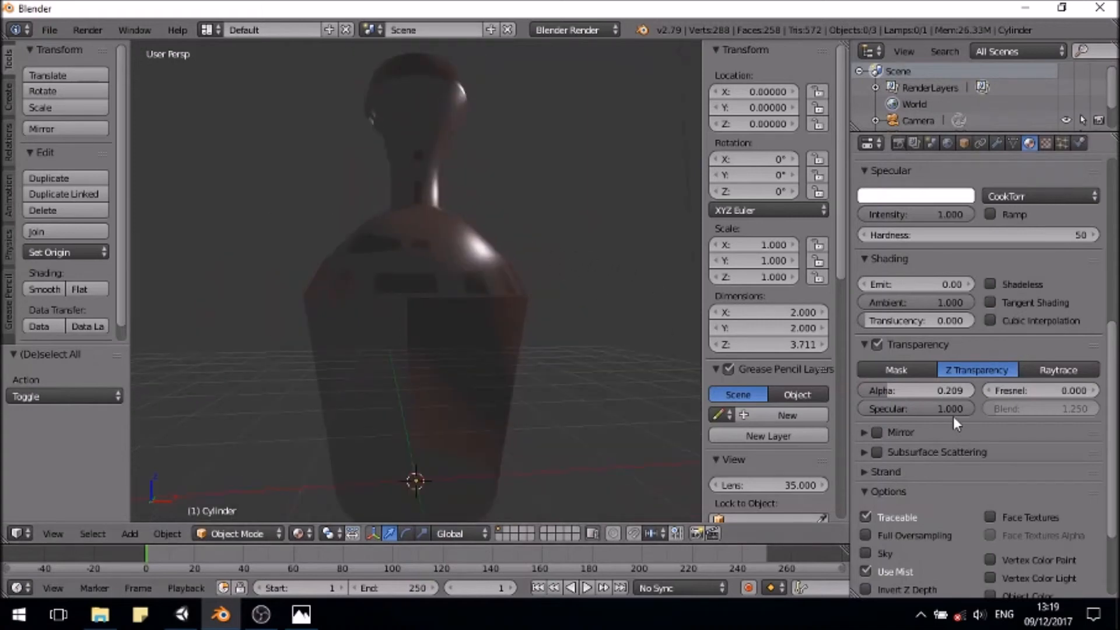
# Step: Set the transparency alpha of the bottle's material to 0.5 and inspect the deselected bottle
pyautogui.rightClick(400, 216)
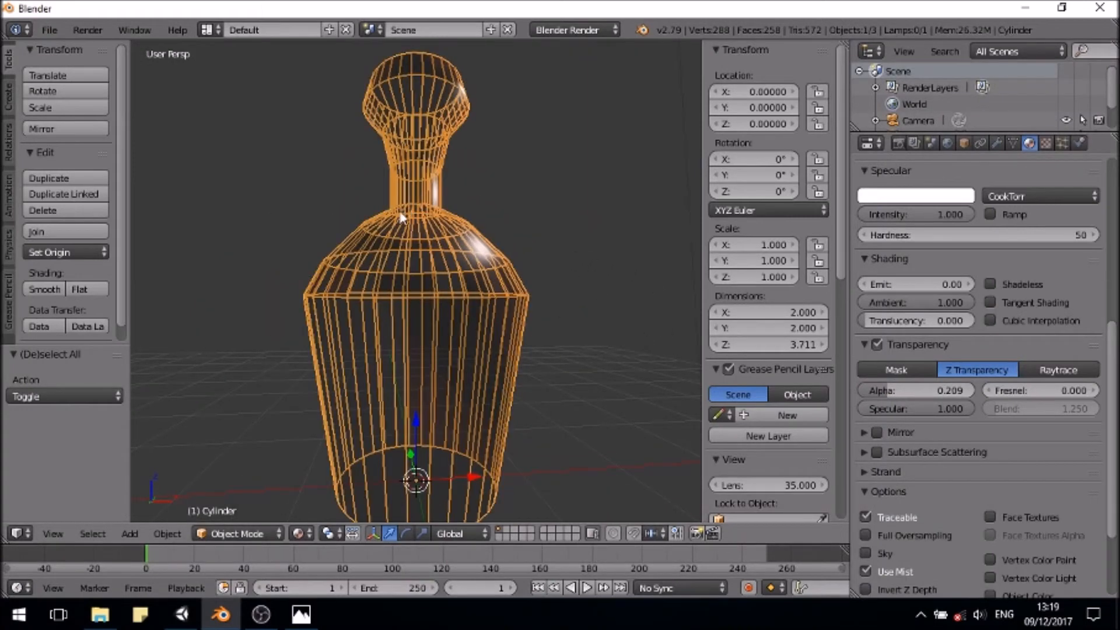
pyautogui.moveTo(895, 391); pyautogui.dragTo(928, 396)
pyautogui.click(925, 389)
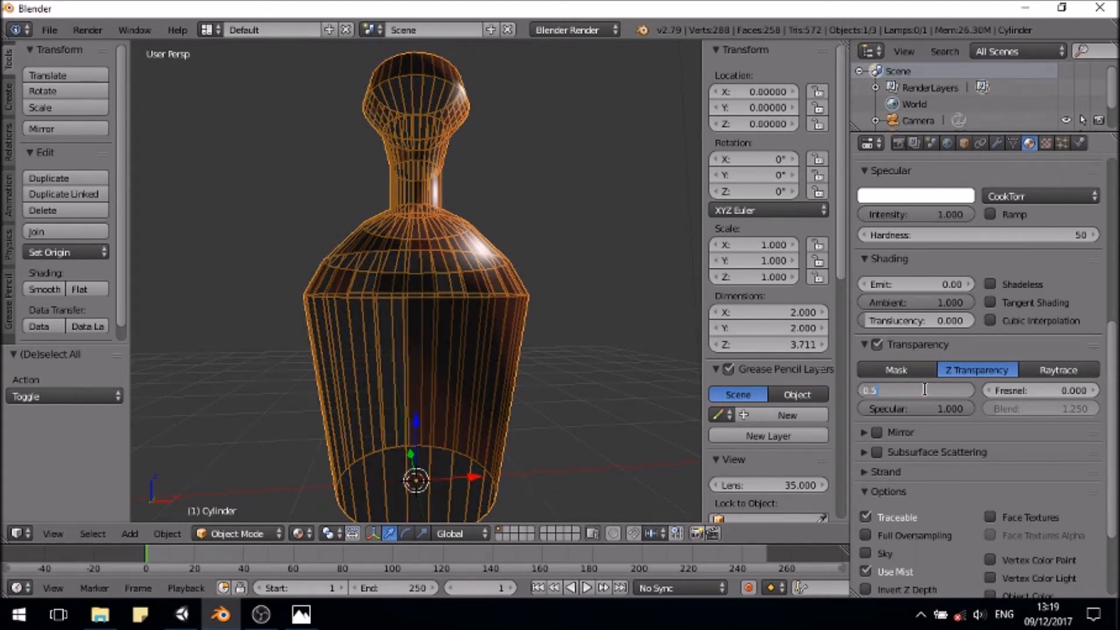
pyautogui.press('Return')
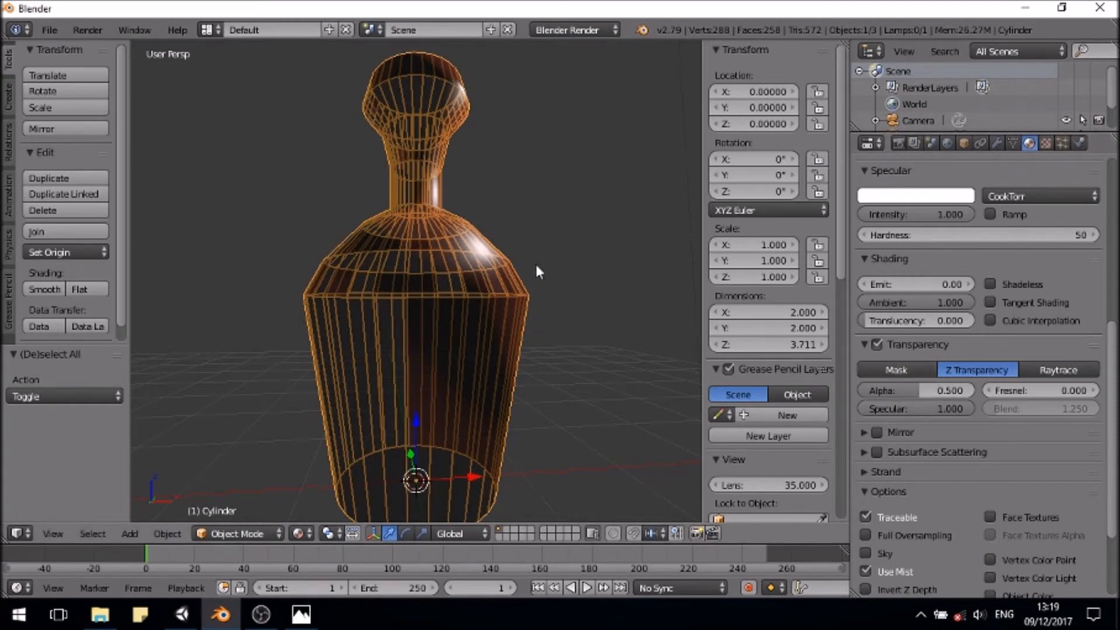
pyautogui.press('a')
pyautogui.scroll(-3, 485, 180)
pyautogui.moveTo(485, 180)
pyautogui.mouseDown(button='middle')
pyautogui.moveTo(401, 212)
pyautogui.moveTo(479, 206)
pyautogui.moveTo(551, 235)
pyautogui.moveTo(497, 232)
pyautogui.moveTo(492, 292)
pyautogui.moveTo(540, 210)
pyautogui.moveTo(495, 193)
pyautogui.moveTo(344, 204)
pyautogui.moveTo(475, 229)
pyautogui.moveTo(484, 219)
pyautogui.mouseUp(button='middle')
pyautogui.scroll(4, 479, 206)
pyautogui.scroll(-4, 467, 205)
pyautogui.scroll(4, 473, 231)
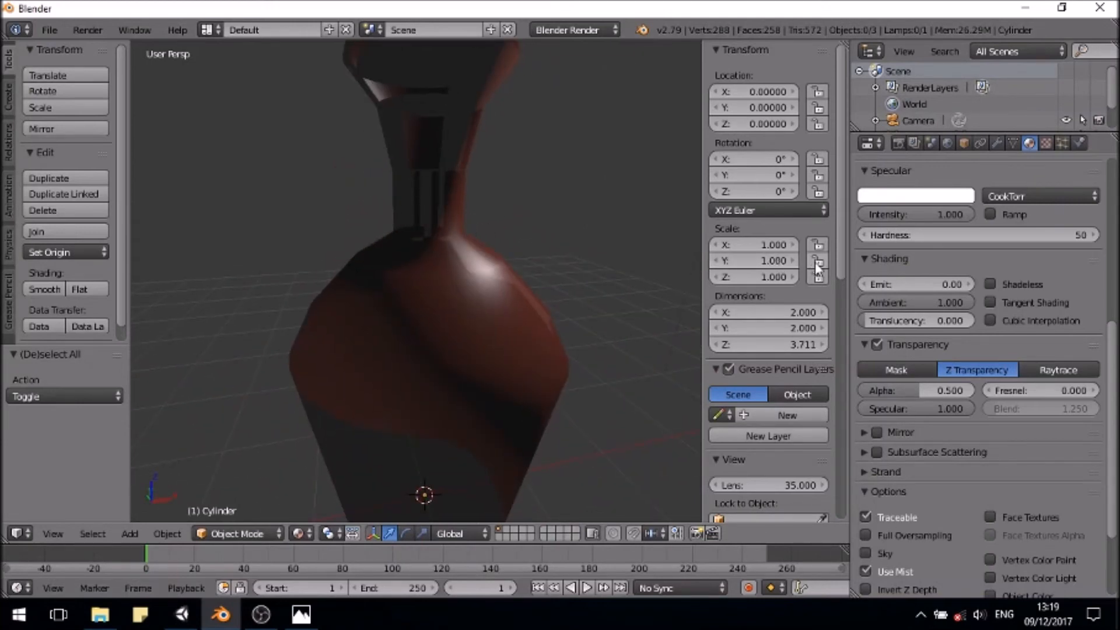
# Step: Change the diffuse color of Material_botol to a pale pinkish white and inspect the bottle
pyautogui.scroll(4, 968, 320)
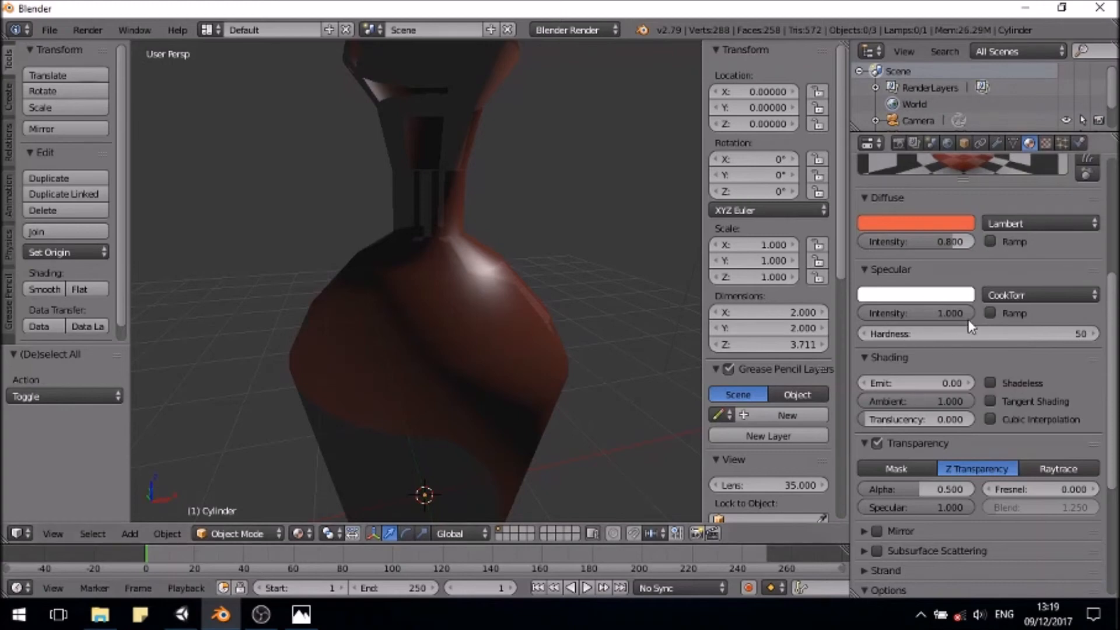
pyautogui.scroll(8, 968, 320)
pyautogui.scroll(-4, 481, 231)
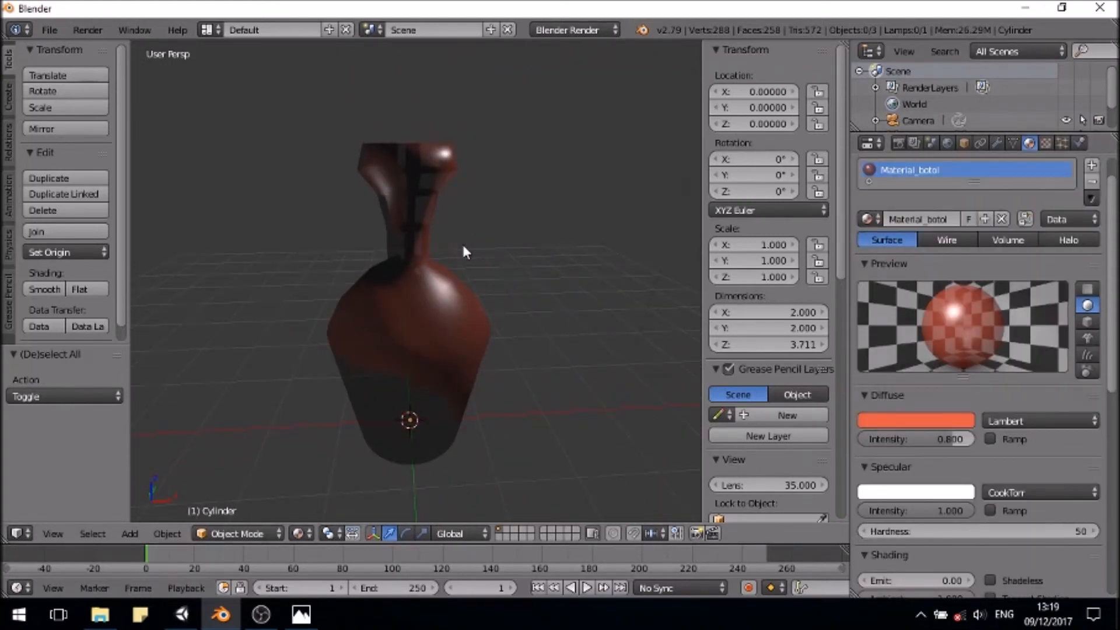
pyautogui.click(883, 422)
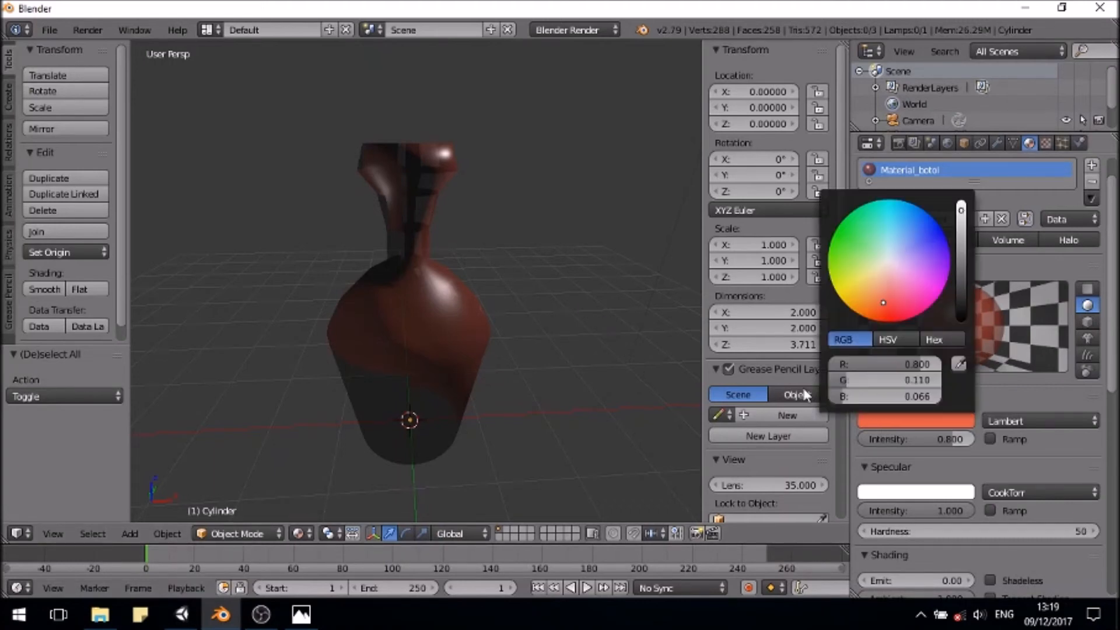
pyautogui.click(888, 268)
pyautogui.moveTo(642, 227); pyautogui.dragTo(534, 229, button='middle')
pyautogui.scroll(3, 387, 244)
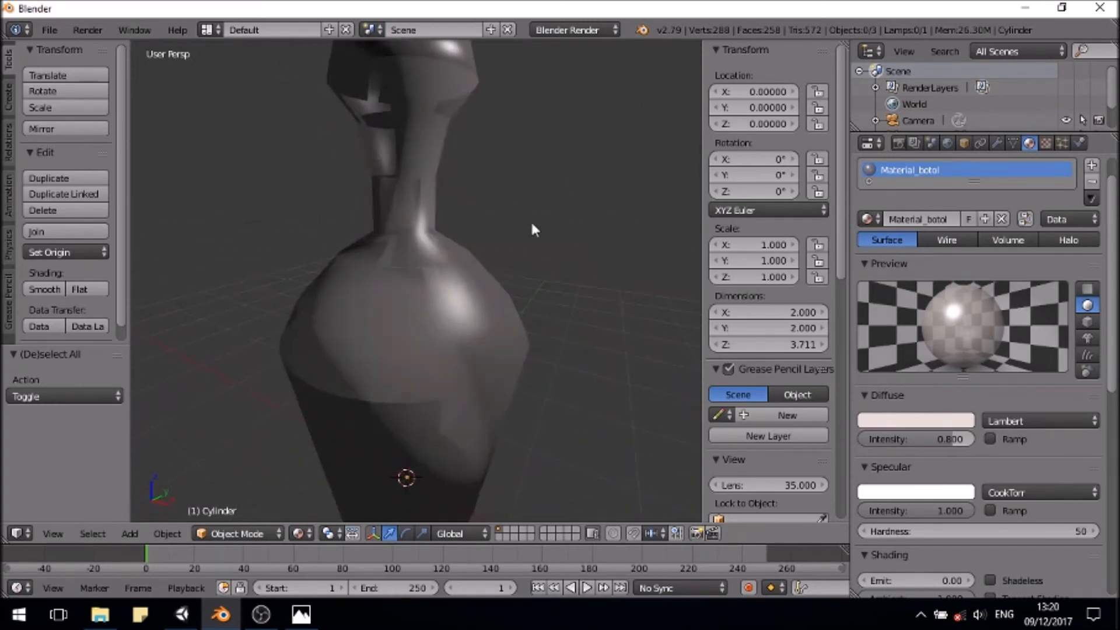
pyautogui.moveTo(457, 230); pyautogui.dragTo(325, 213, button='middle')
pyautogui.scroll(-2, 505, 218)
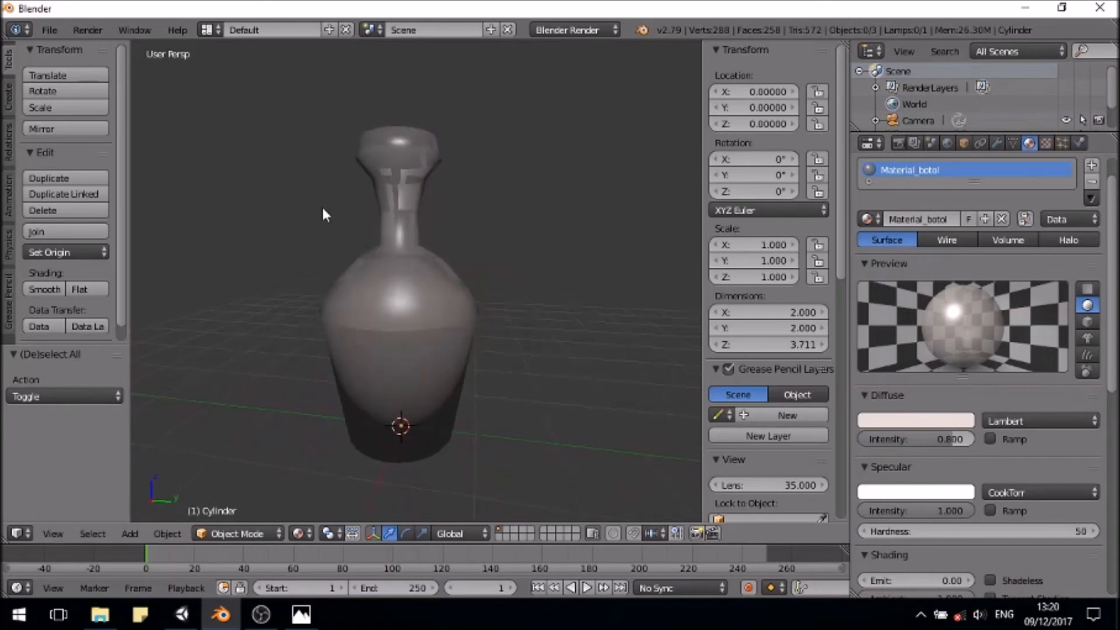
# Step: Set the diffuse color of the bottle material to pure white and check the bottle
pyautogui.click(941, 420)
pyautogui.moveTo(919, 361); pyautogui.dragTo(963, 400)
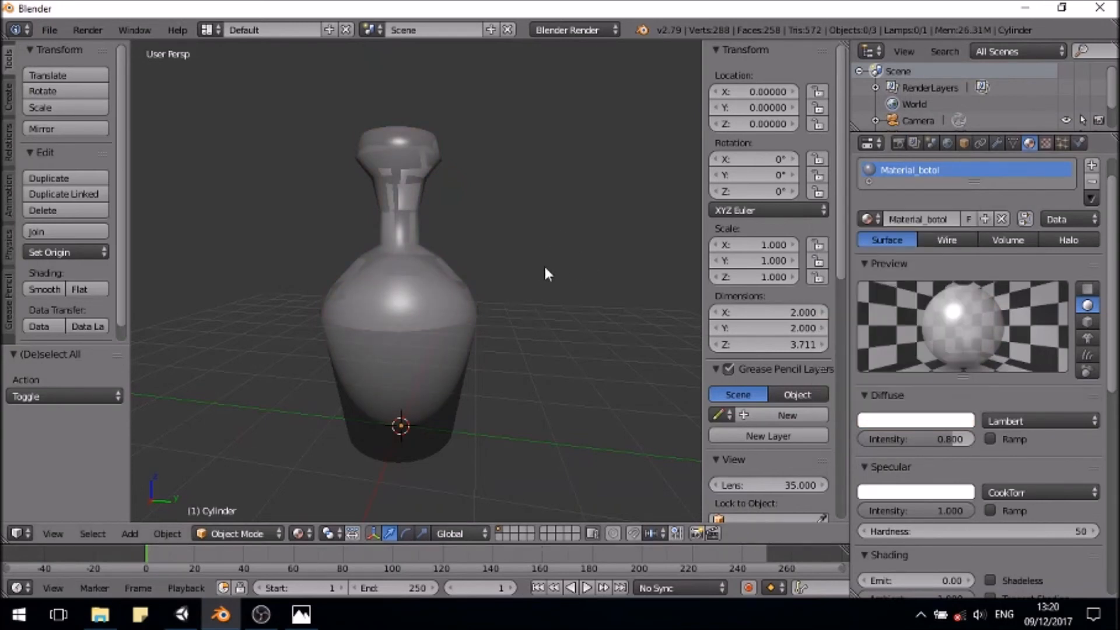
pyautogui.moveTo(592, 205); pyautogui.dragTo(595, 202, button='middle')
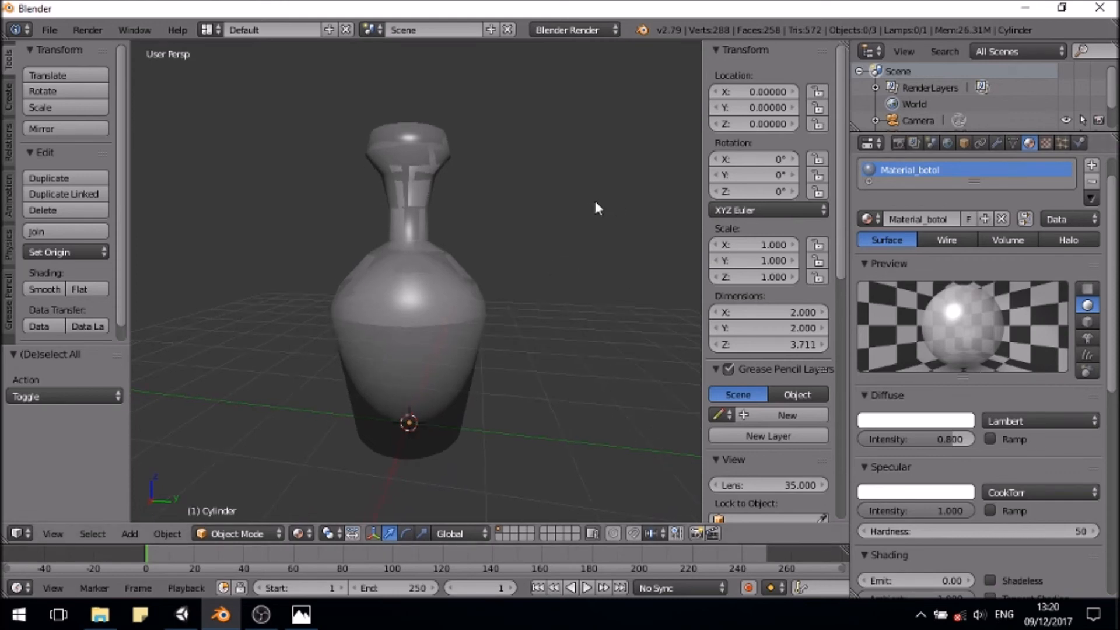
pyautogui.moveTo(528, 218)
pyautogui.mouseDown(button='middle')
pyautogui.moveTo(510, 222)
pyautogui.moveTo(590, 244)
pyautogui.moveTo(413, 236)
pyautogui.moveTo(531, 255)
pyautogui.moveTo(541, 209)
pyautogui.moveTo(525, 217)
pyautogui.mouseUp(button='middle')
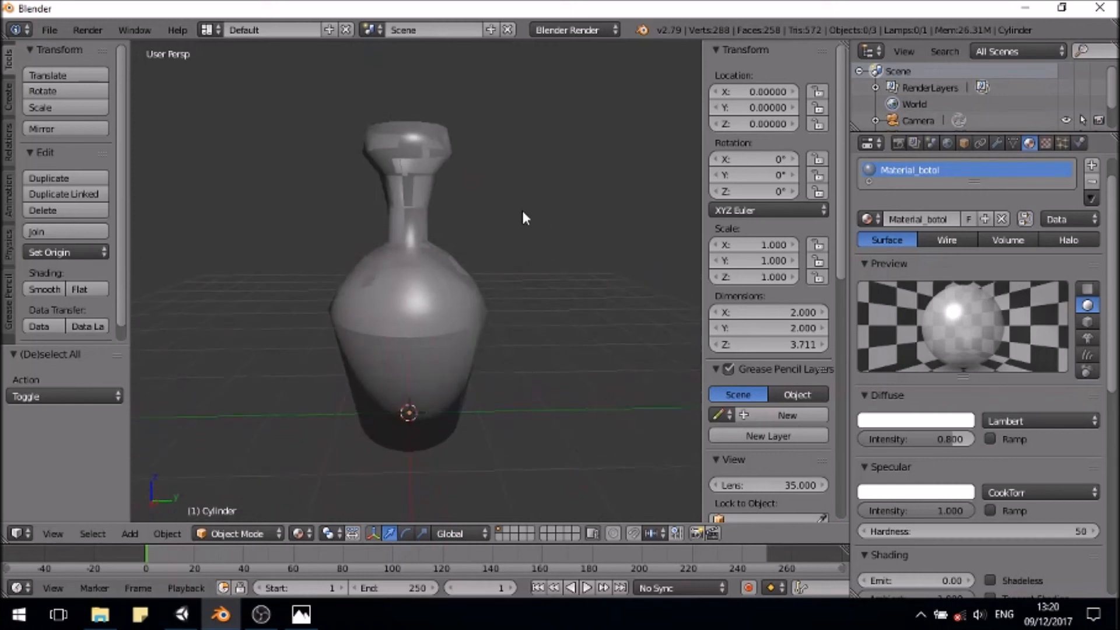